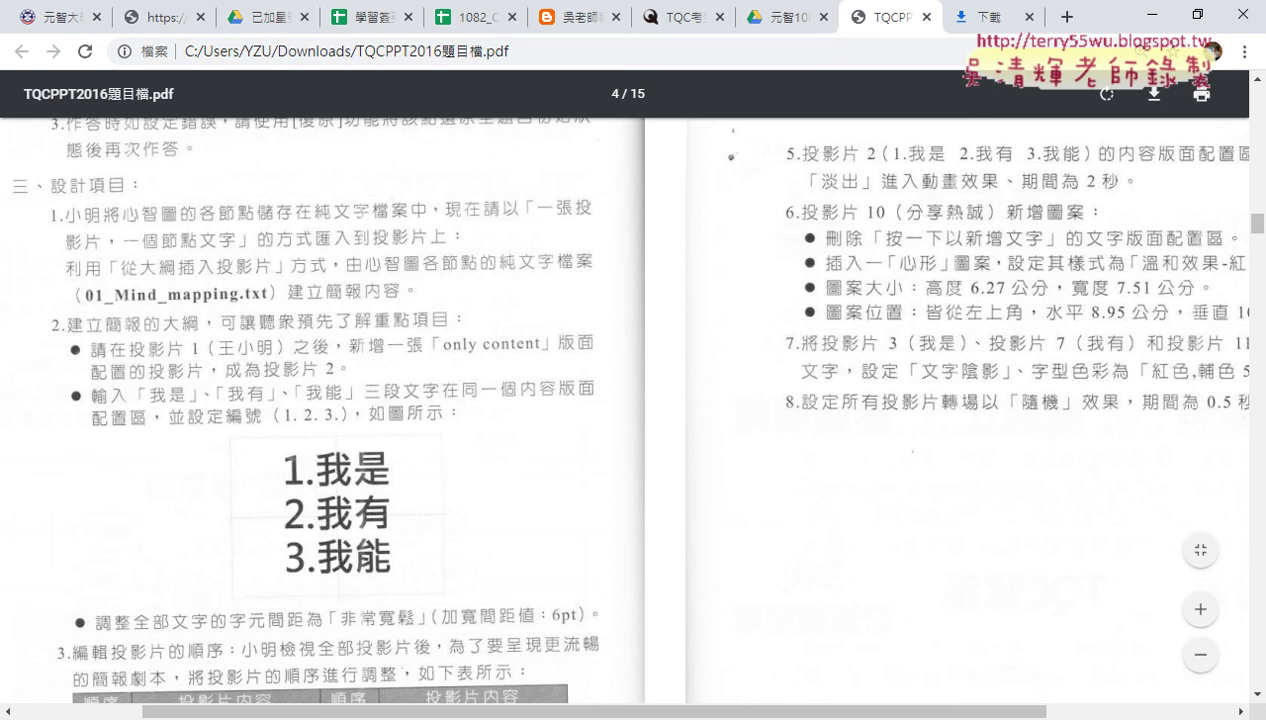
After reading section 三 of the task PDF, bring up the PPD01 presentation window.
mouse_move(320, 719)
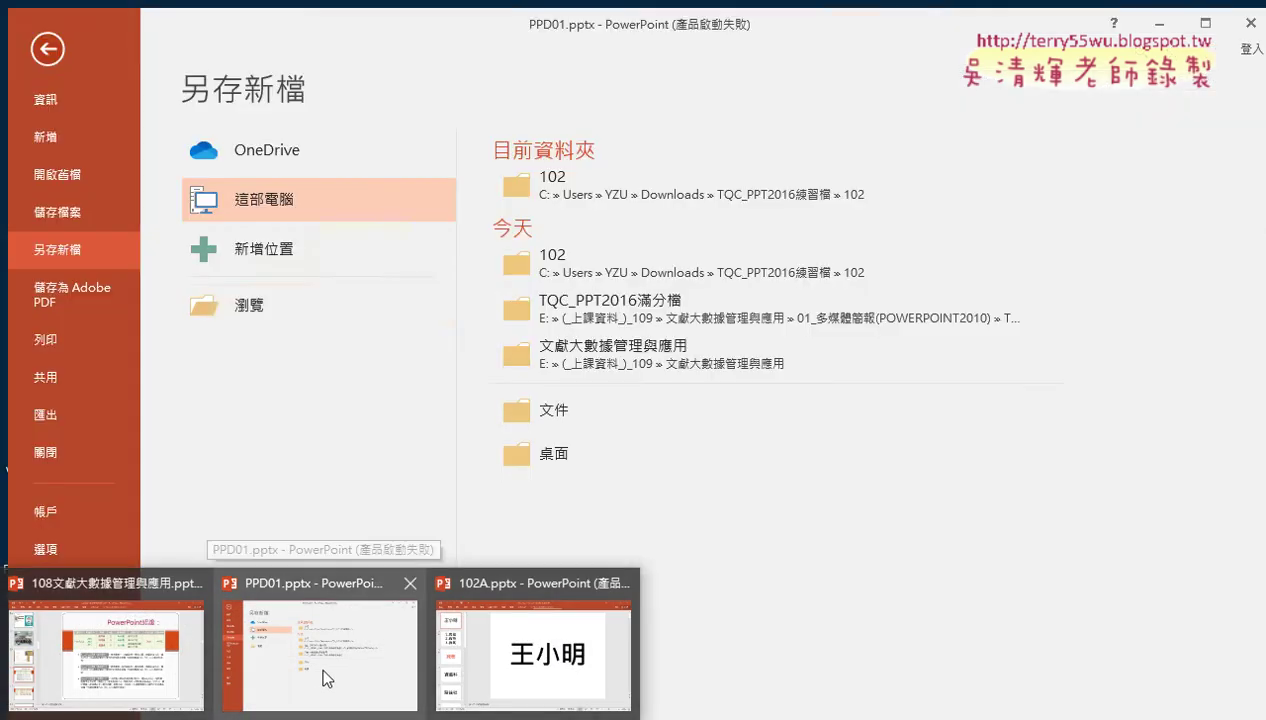
Leave the Save As screen and look up 01_Mind_mapping.txt in the 102 folder.
click(319, 663)
click(44, 43)
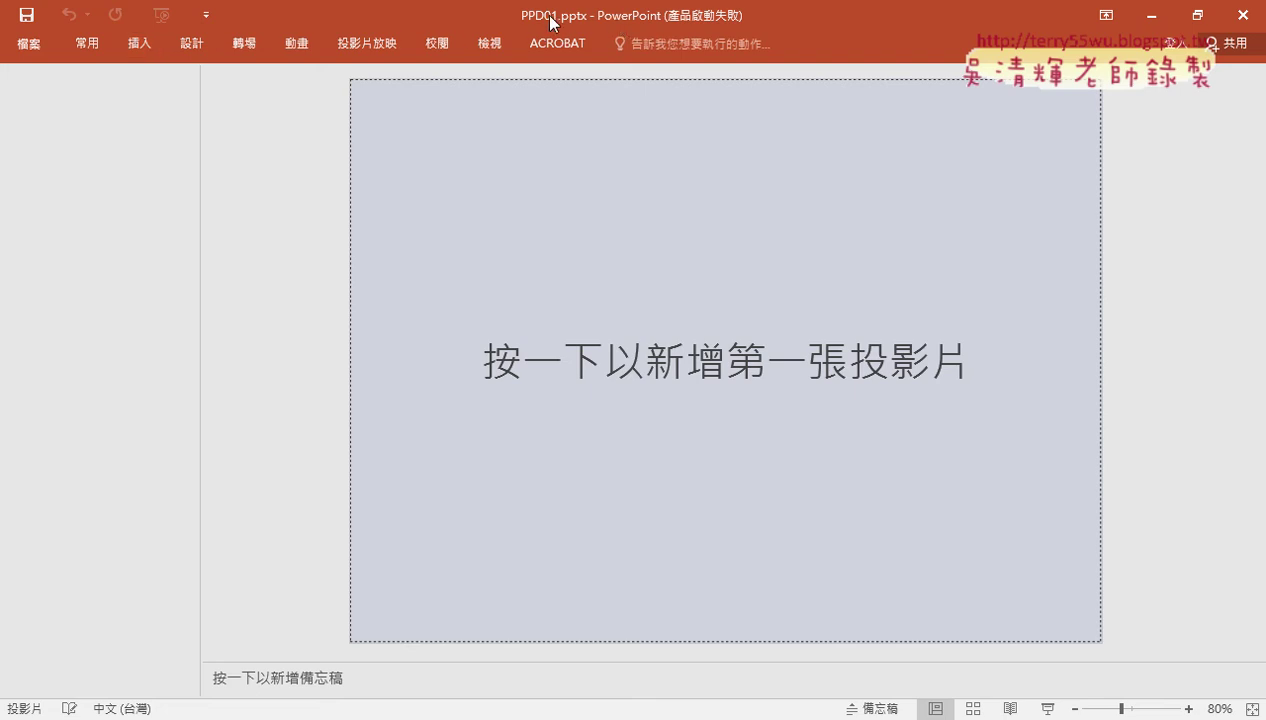
mouse_move(280, 716)
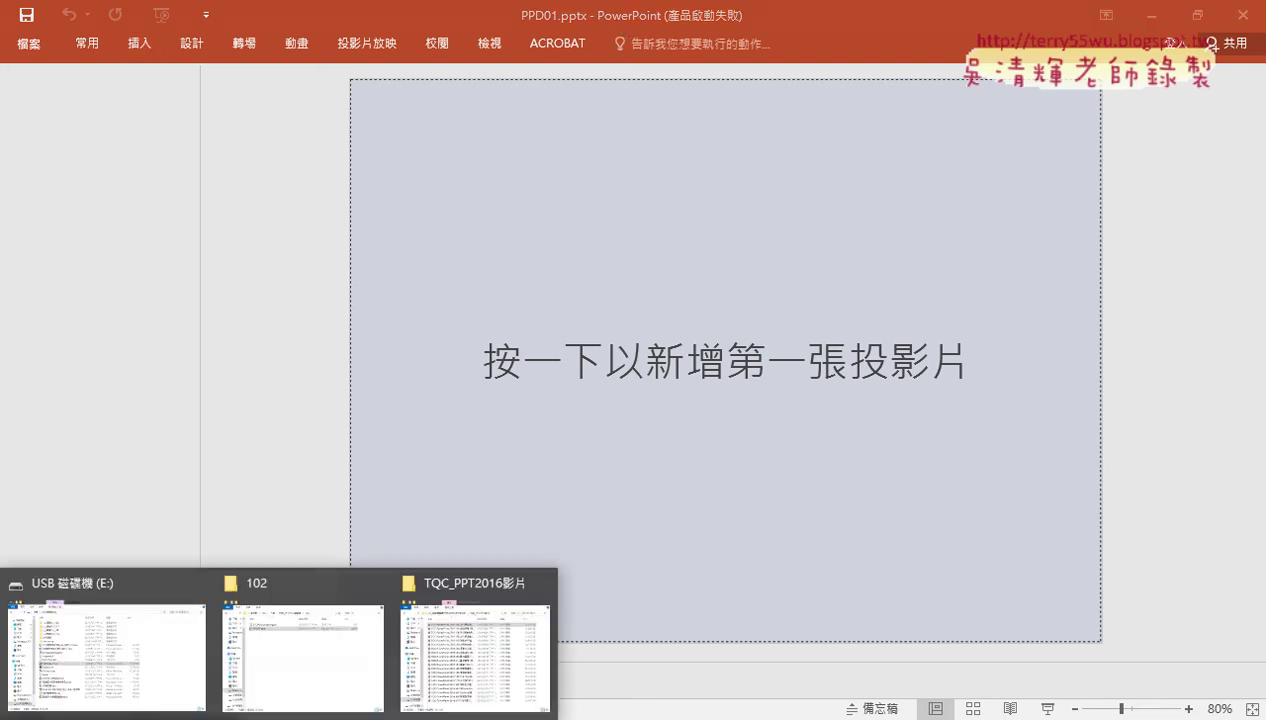
click(305, 645)
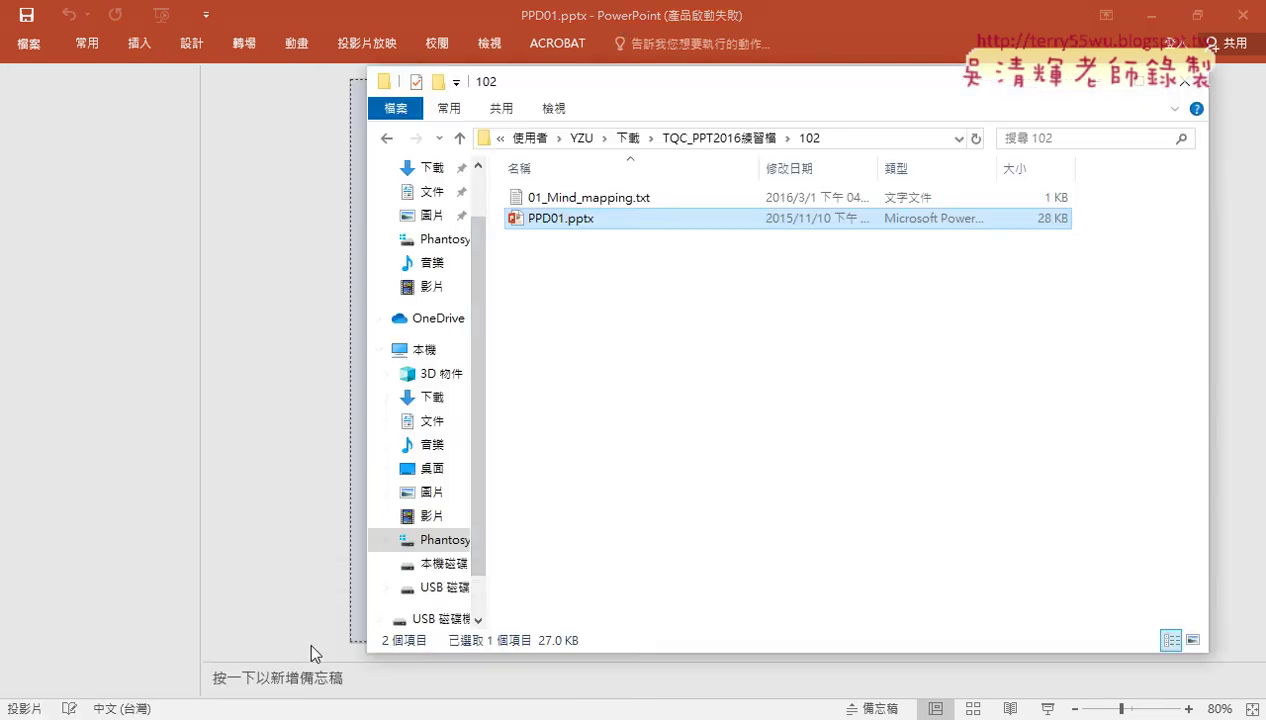
click(560, 198)
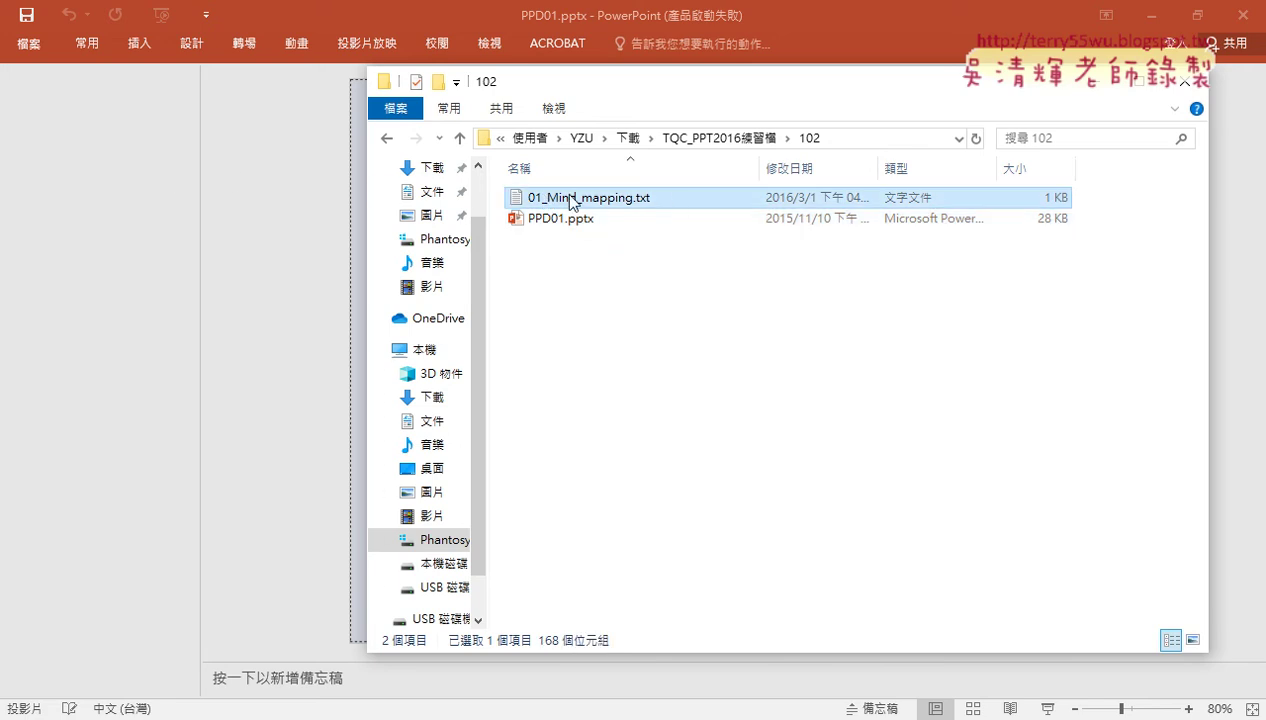
Return to PPD01's normal editing view with the 常用 commands showing.
click(167, 255)
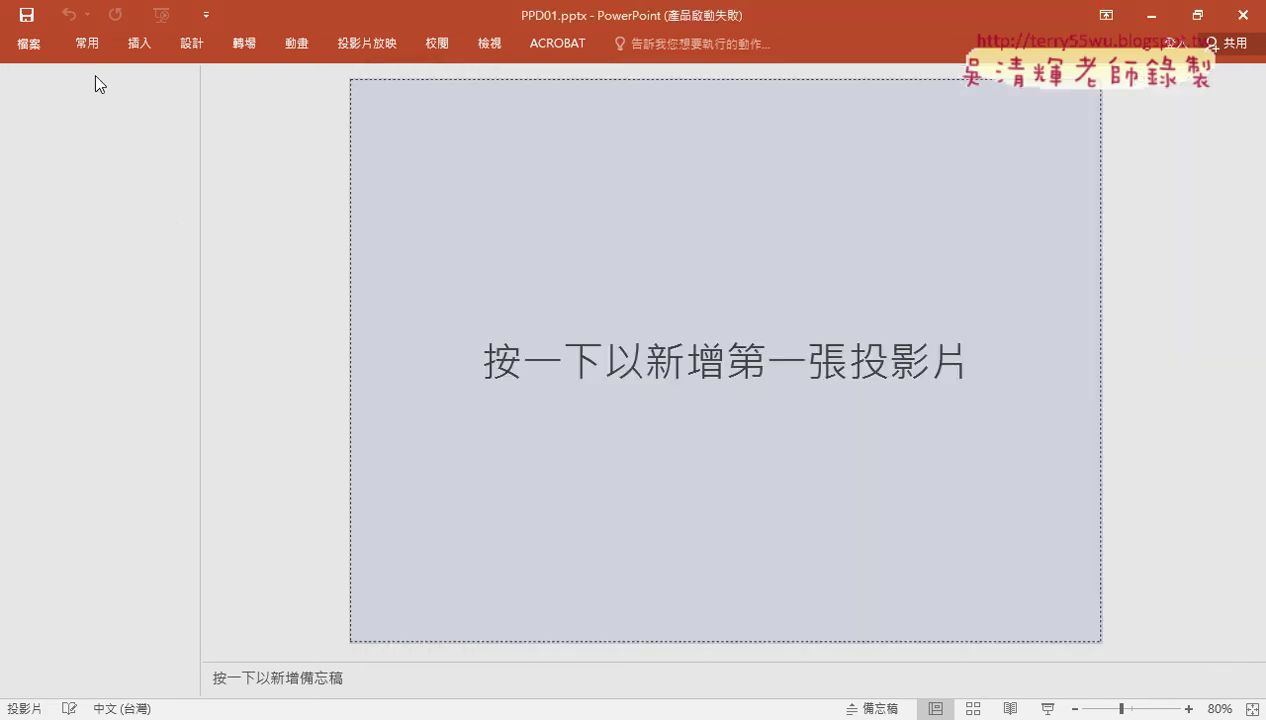
click(39, 48)
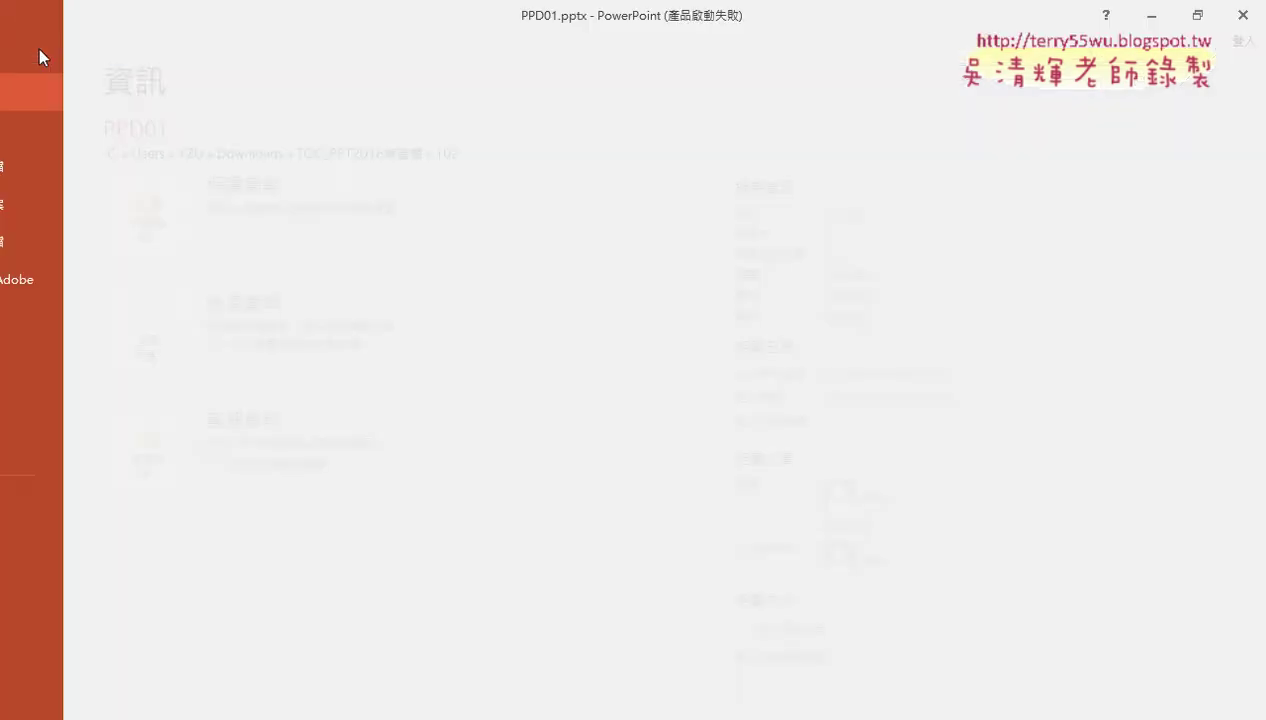
click(39, 48)
click(89, 44)
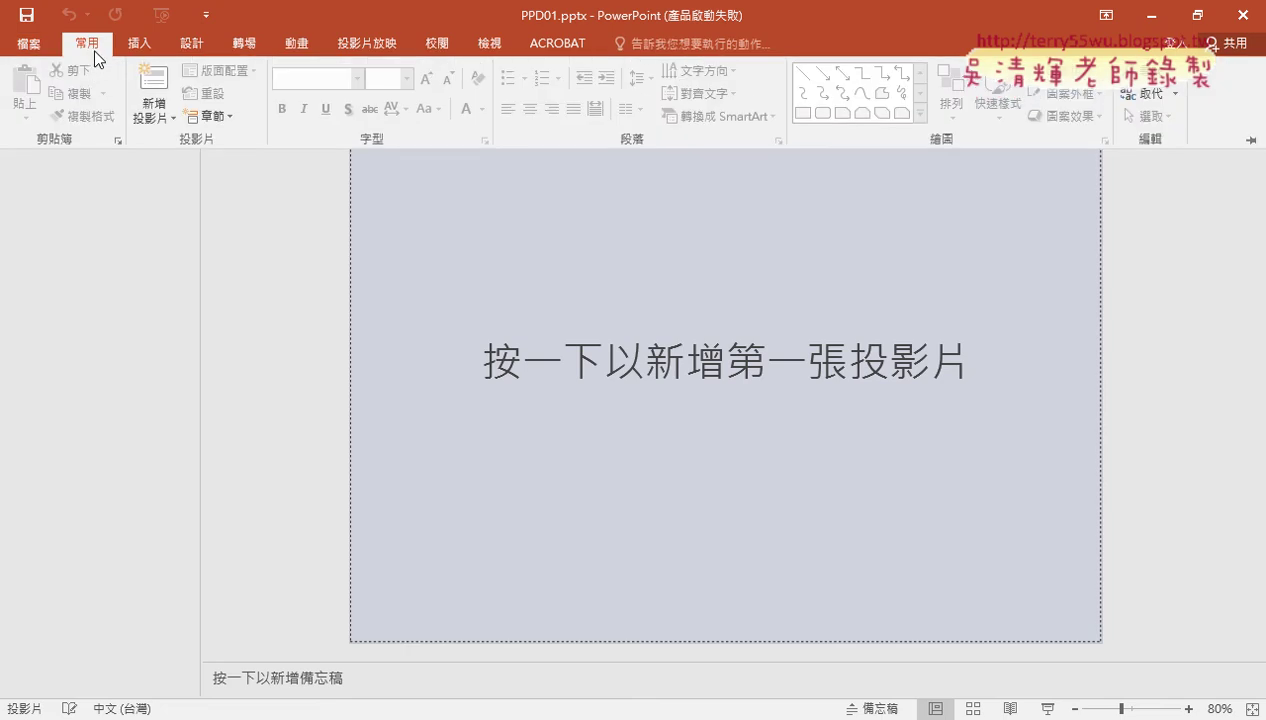
Insert slides from the outline 下載\TQC_PPT2016練習檔\102\01_Mind_mapping.txt.
click(155, 117)
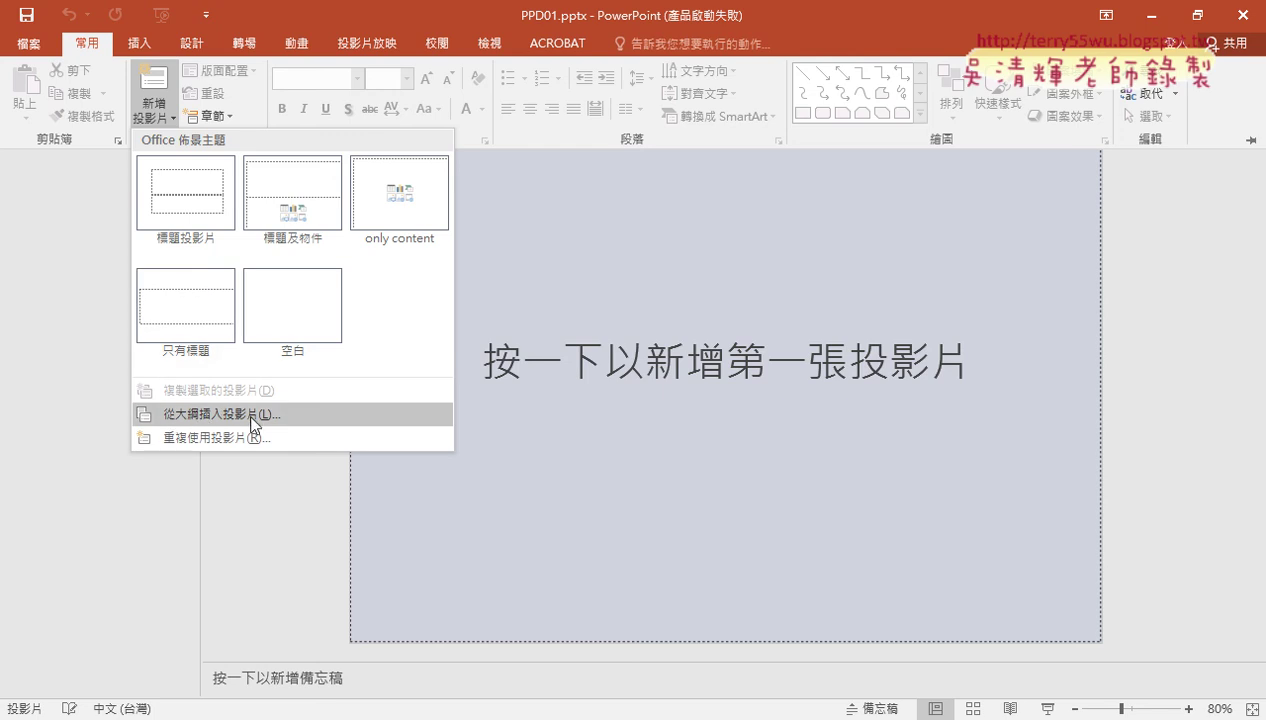
click(253, 422)
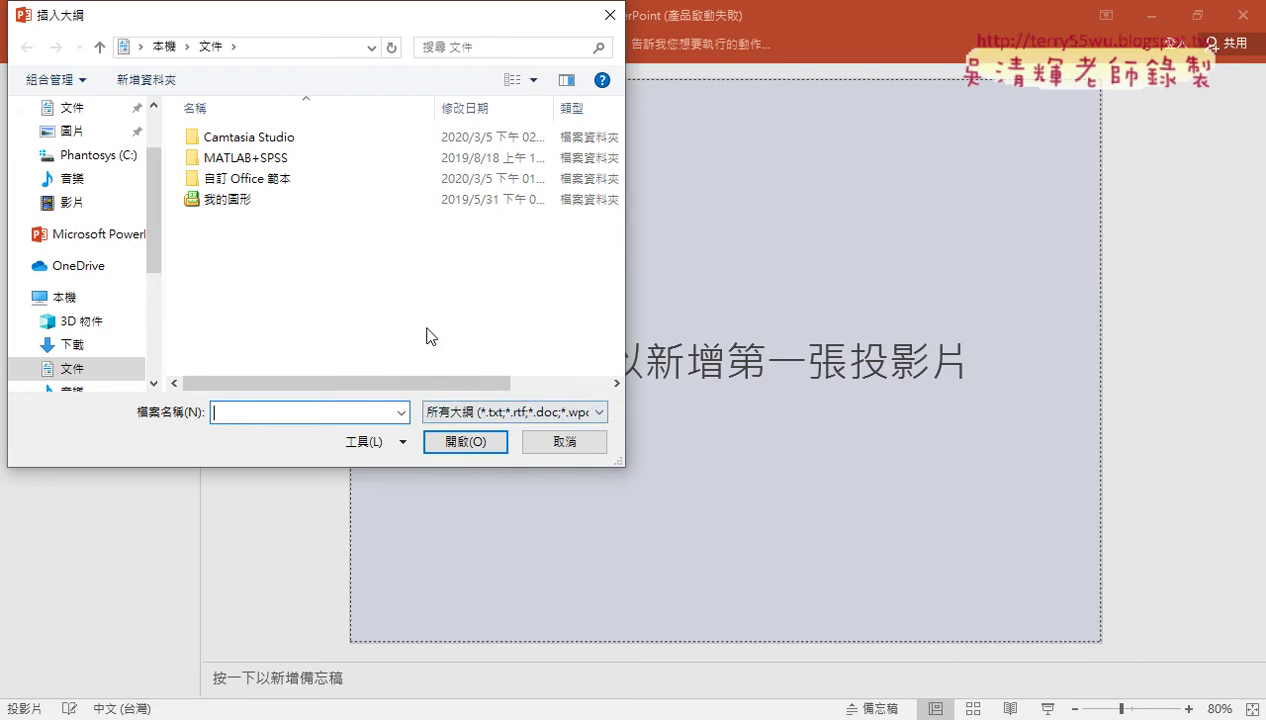
mouse_move(155, 230)
mouse_down()
mouse_move(163, 321)
mouse_move(161, 285)
mouse_up()
click(100, 193)
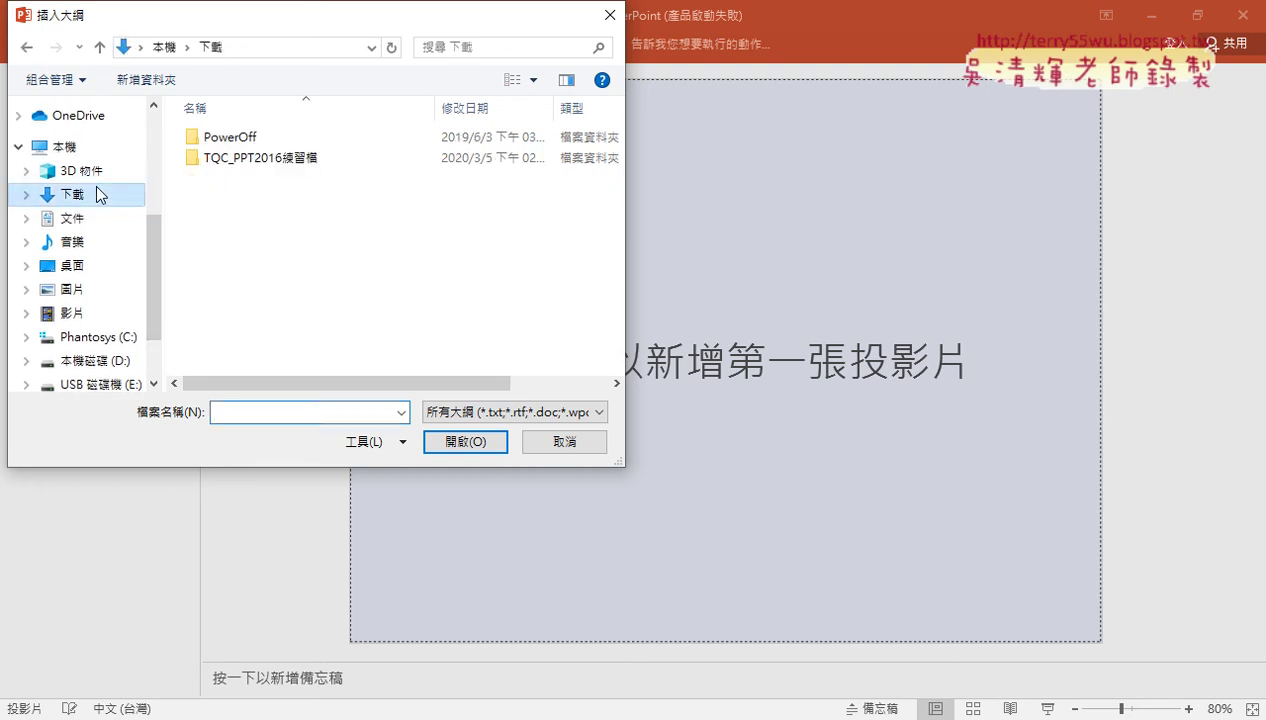
double_click(273, 162)
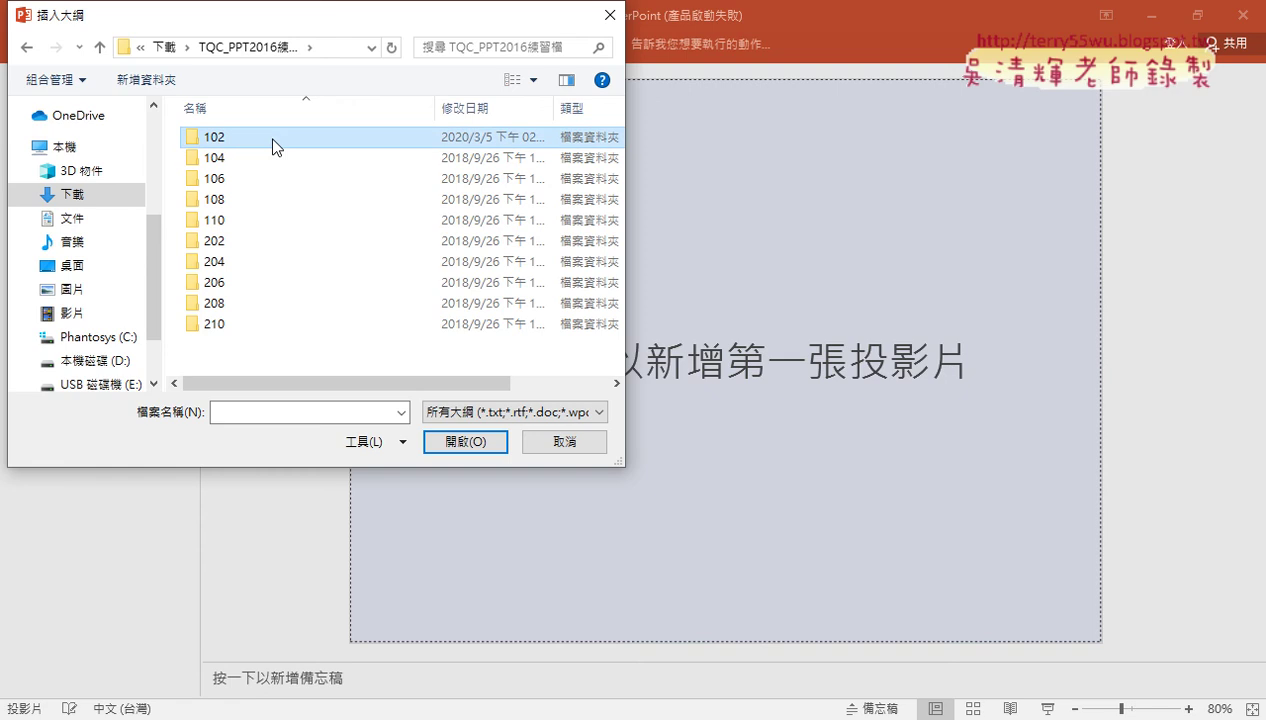
double_click(273, 140)
click(273, 140)
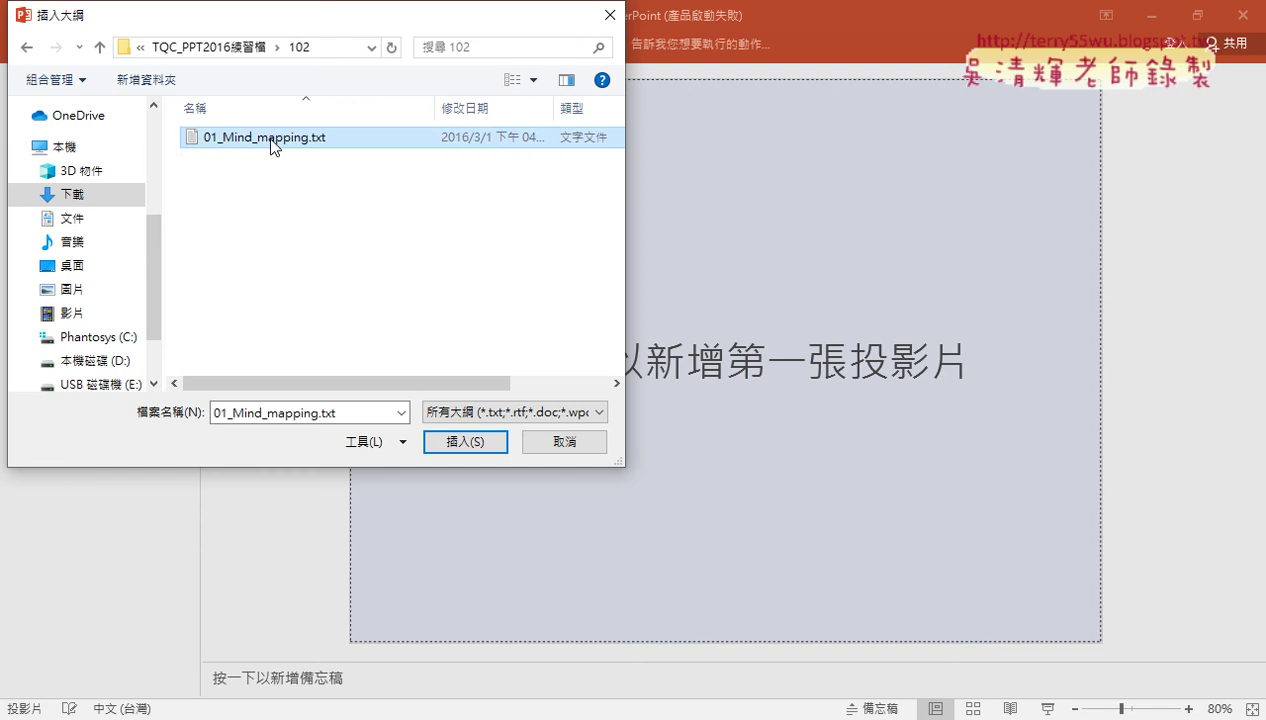
click(466, 446)
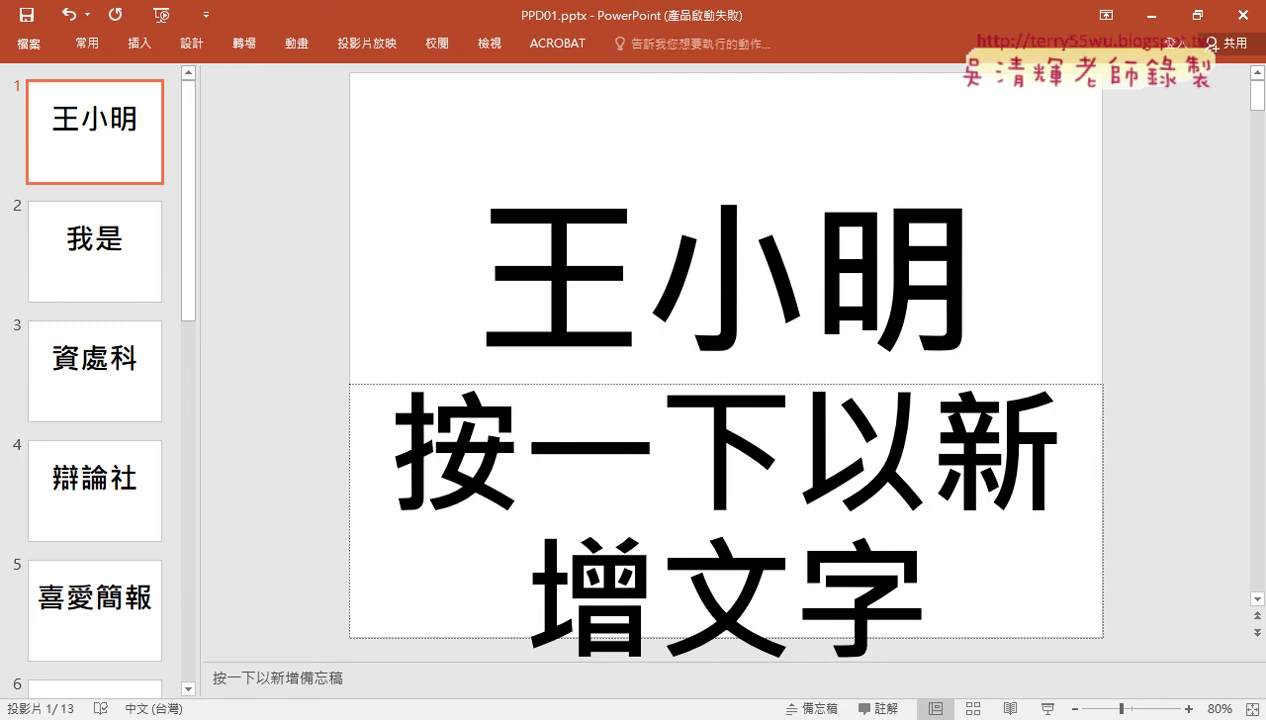
Check 01_Mind_mapping.txt in Notepad, including the indented 辯論賽冠軍 line, then return to the slides.
mouse_move(280, 715)
click(318, 665)
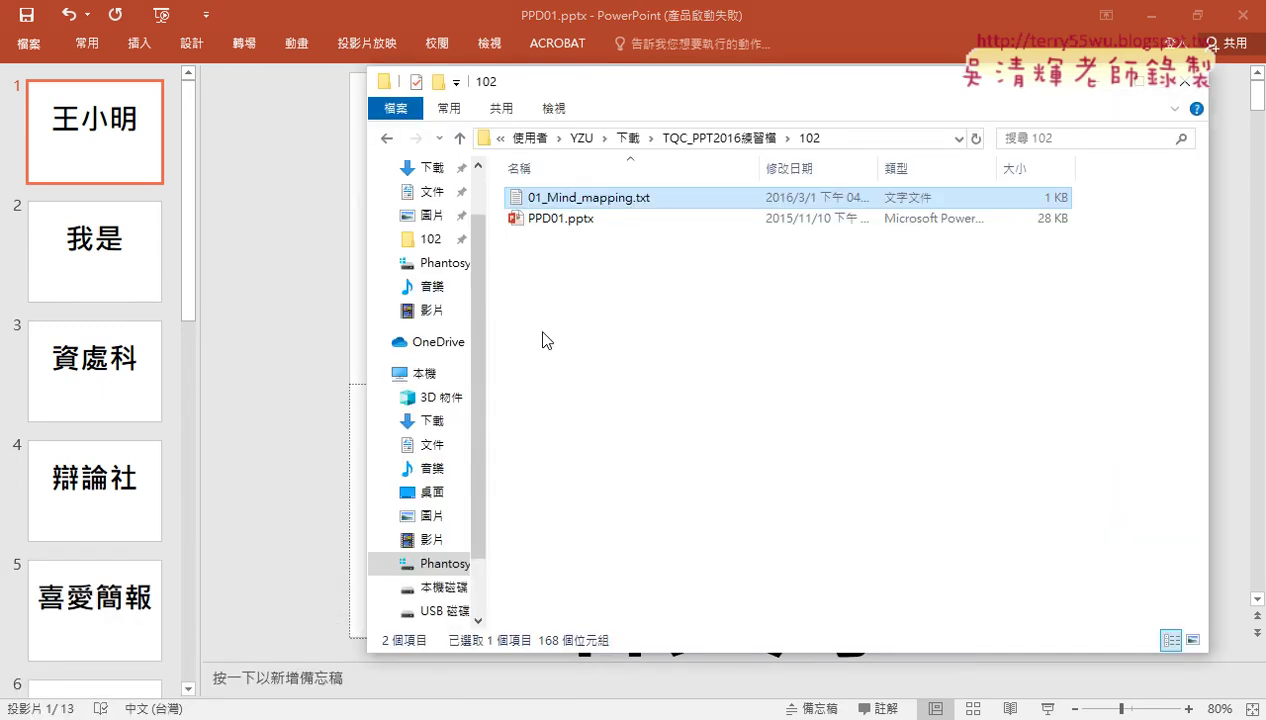
double_click(591, 203)
drag(552, 234, 509, 115)
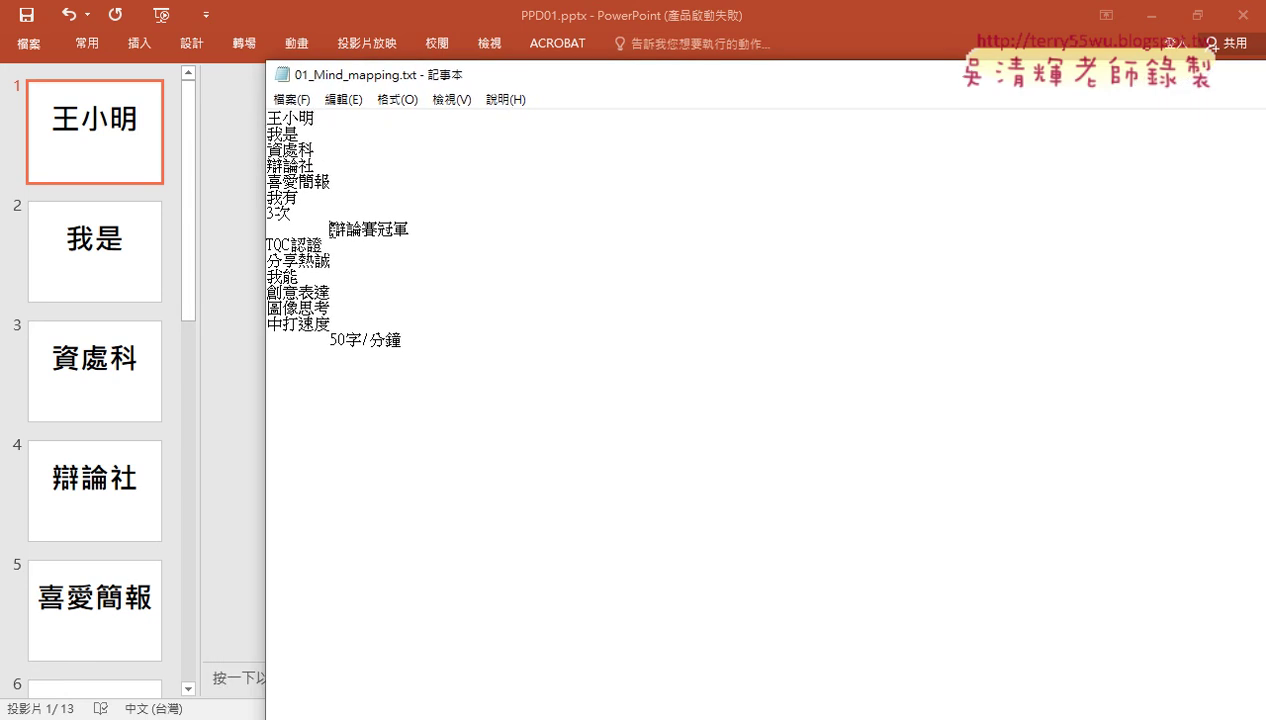
drag(330, 229, 268, 229)
click(319, 210)
click(337, 121)
click(150, 312)
Browse the 13 imported slides, starting from slide 2, 我是.
click(85, 262)
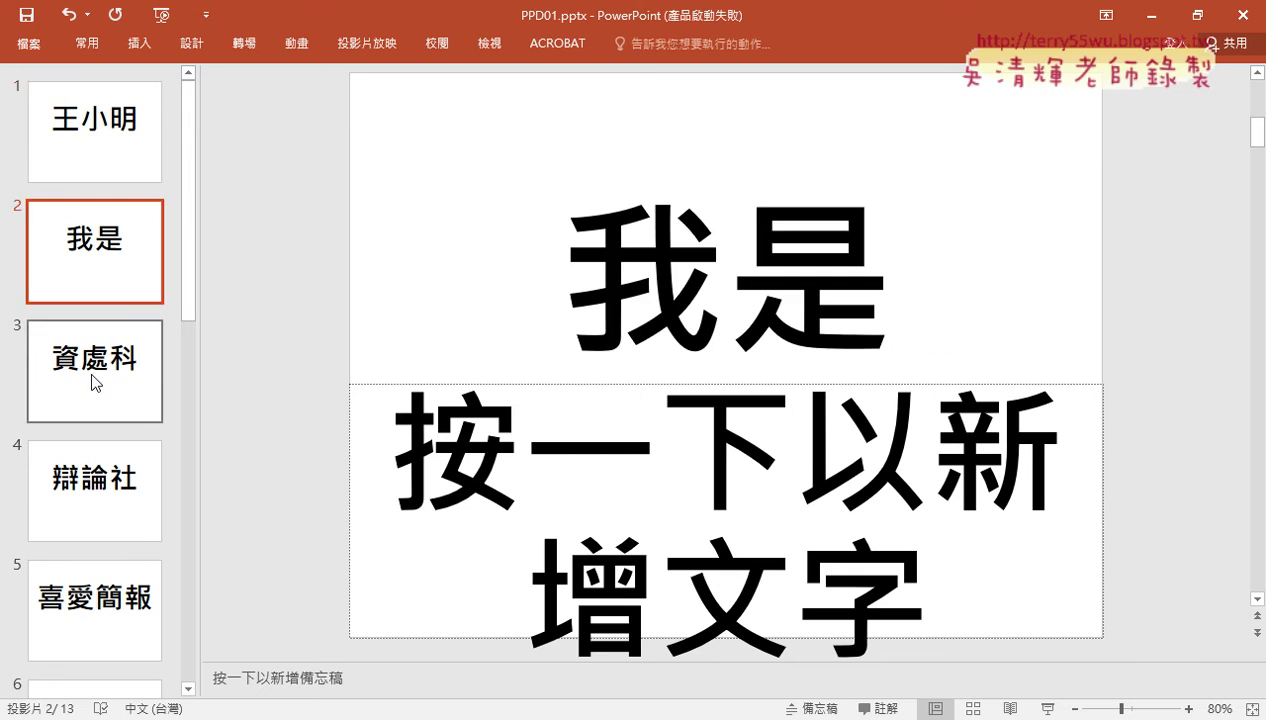
scroll(95, 395, down, 2)
scroll(97, 400, down, 2)
scroll(95, 400, down, 1)
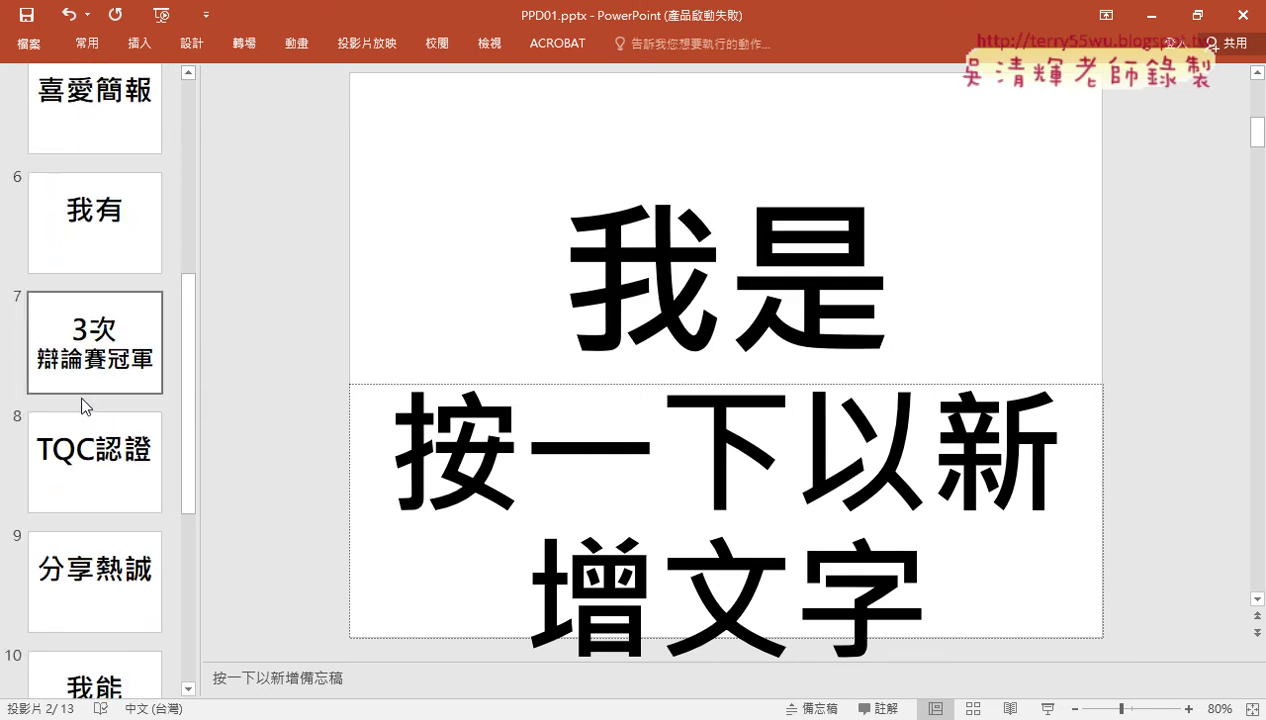
scroll(85, 405, down, 3)
scroll(80, 440, down, 1)
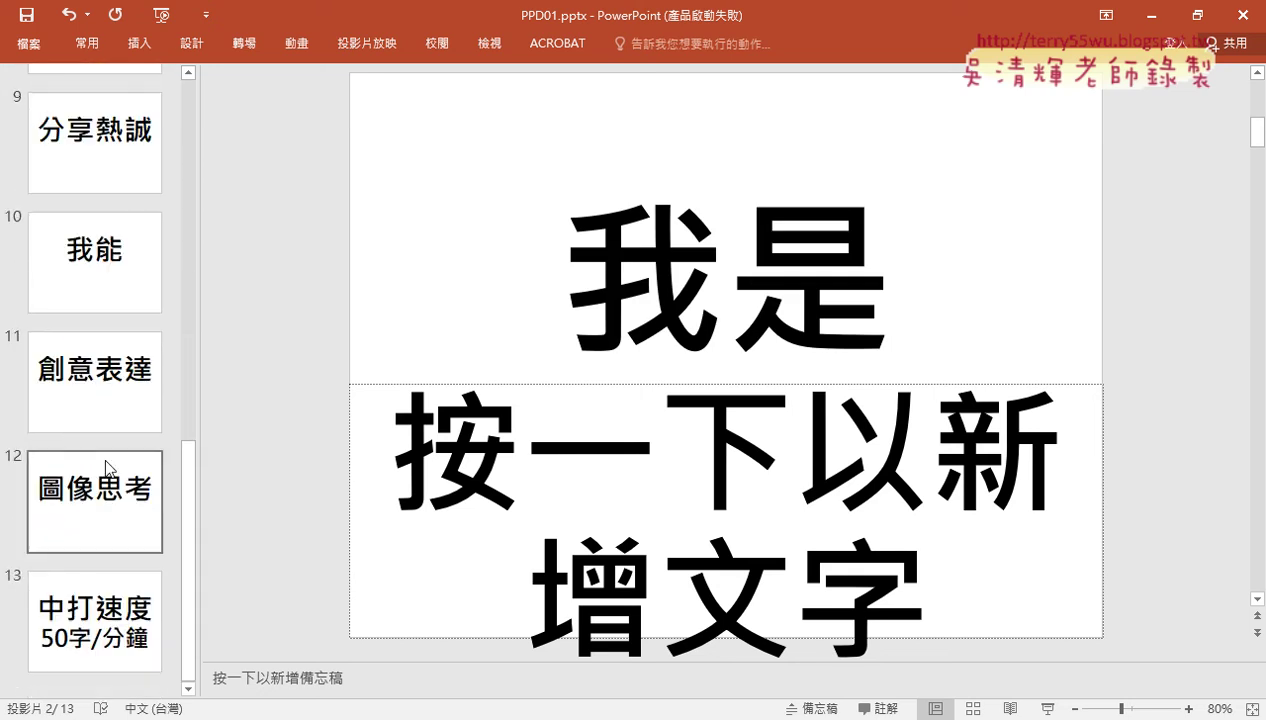
Pin the ribbon open, view the 新增投影片 layouts, and switch to the task PDF.
click(151, 45)
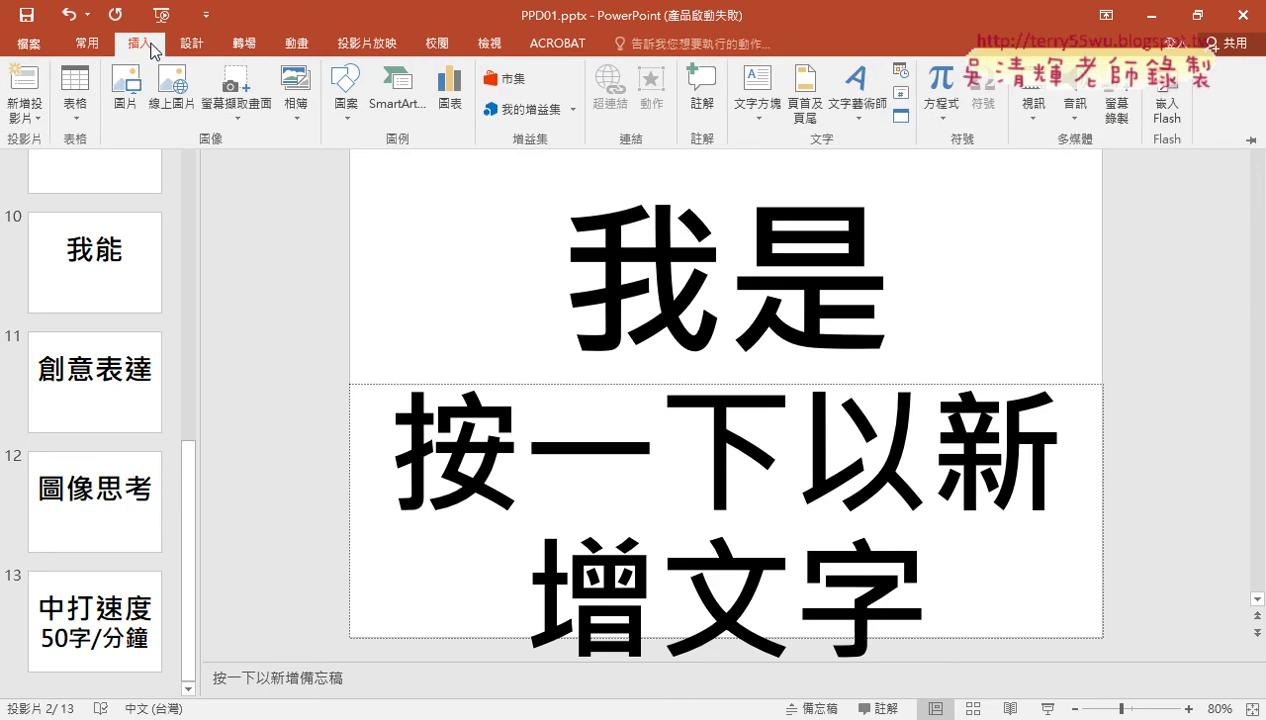
click(1250, 140)
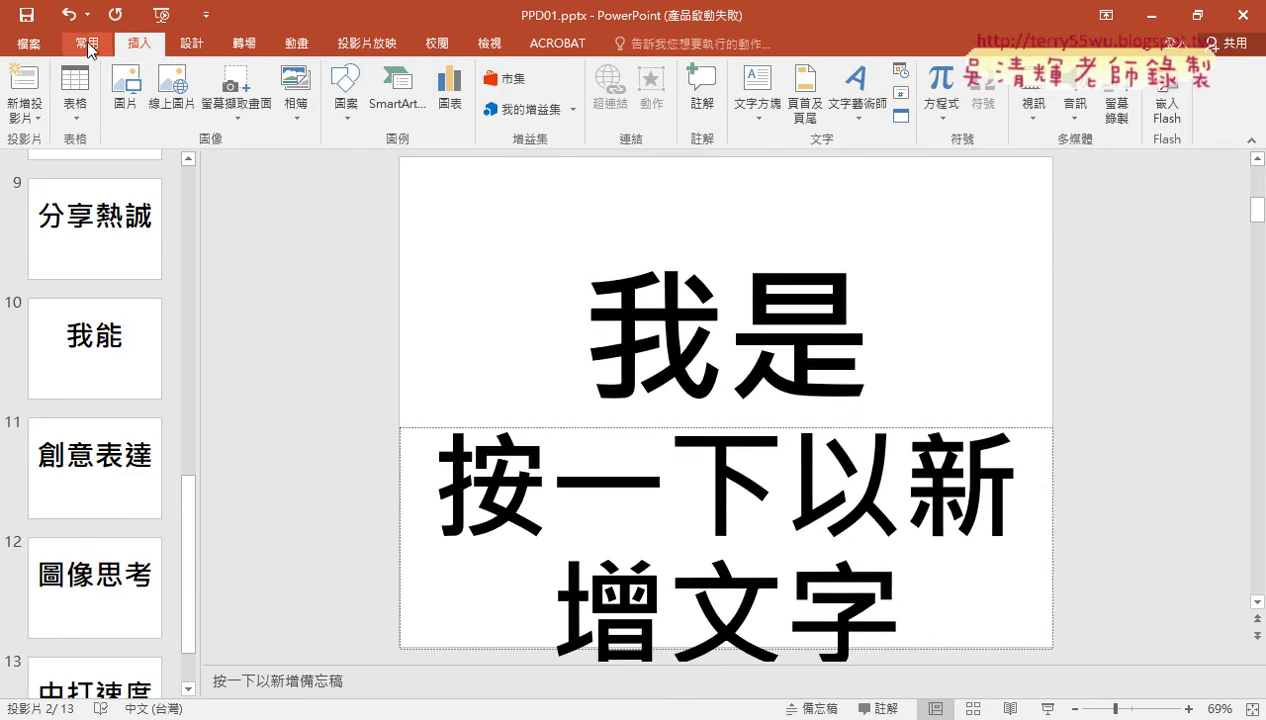
click(88, 44)
click(165, 117)
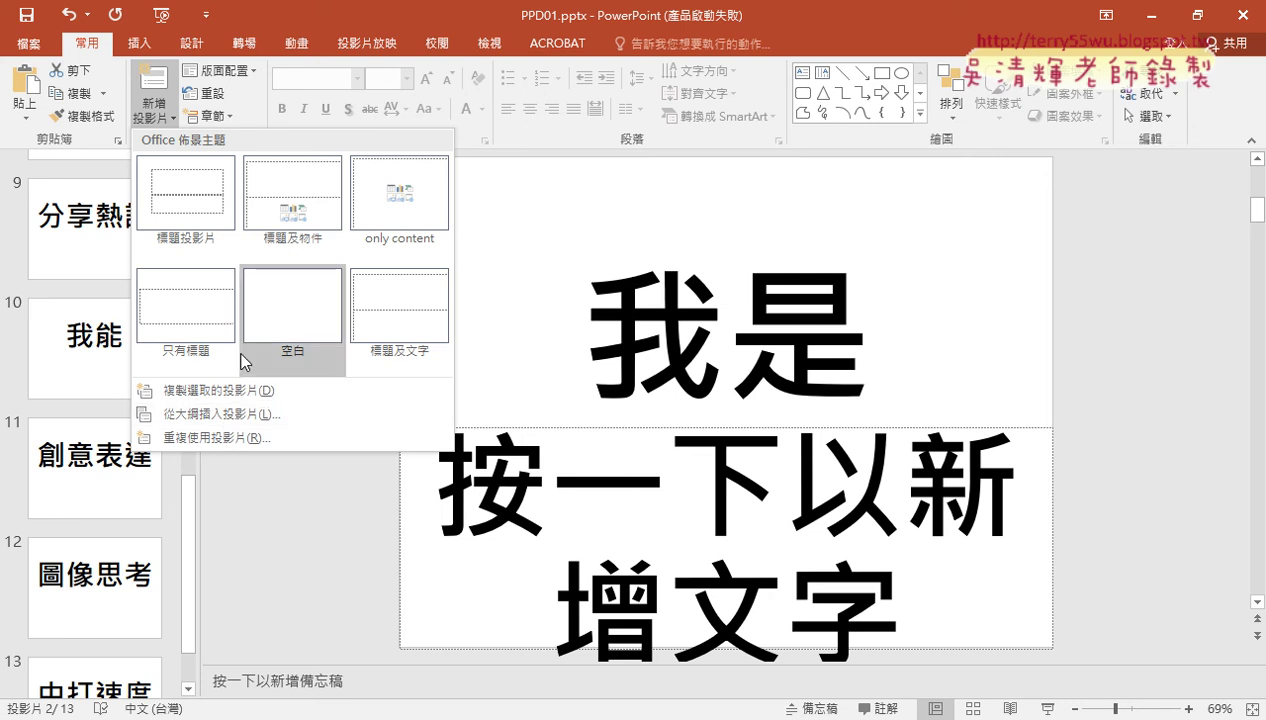
key(alt+Tab)
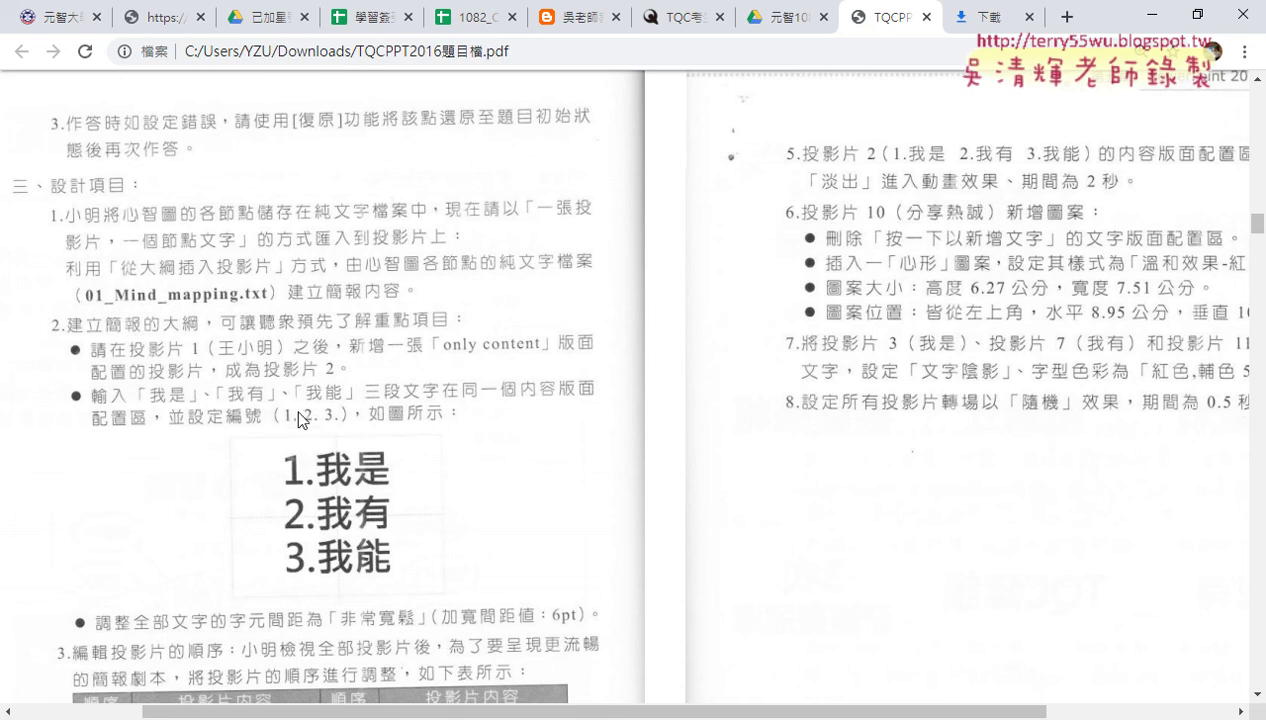
Scroll the task PDF down to the slide-order table.
scroll(299, 412, down, 1)
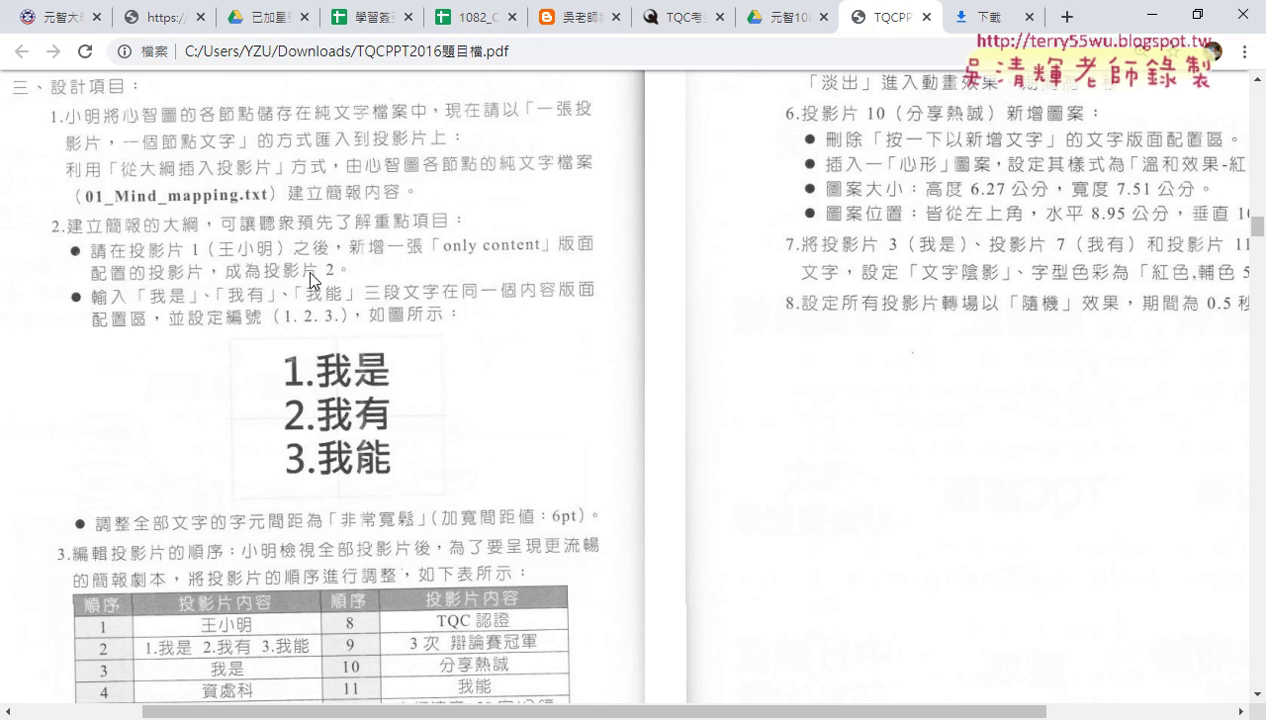
Insert an Only Content slide between slide 1 (王小明) and the old slide 2.
mouse_move(320, 716)
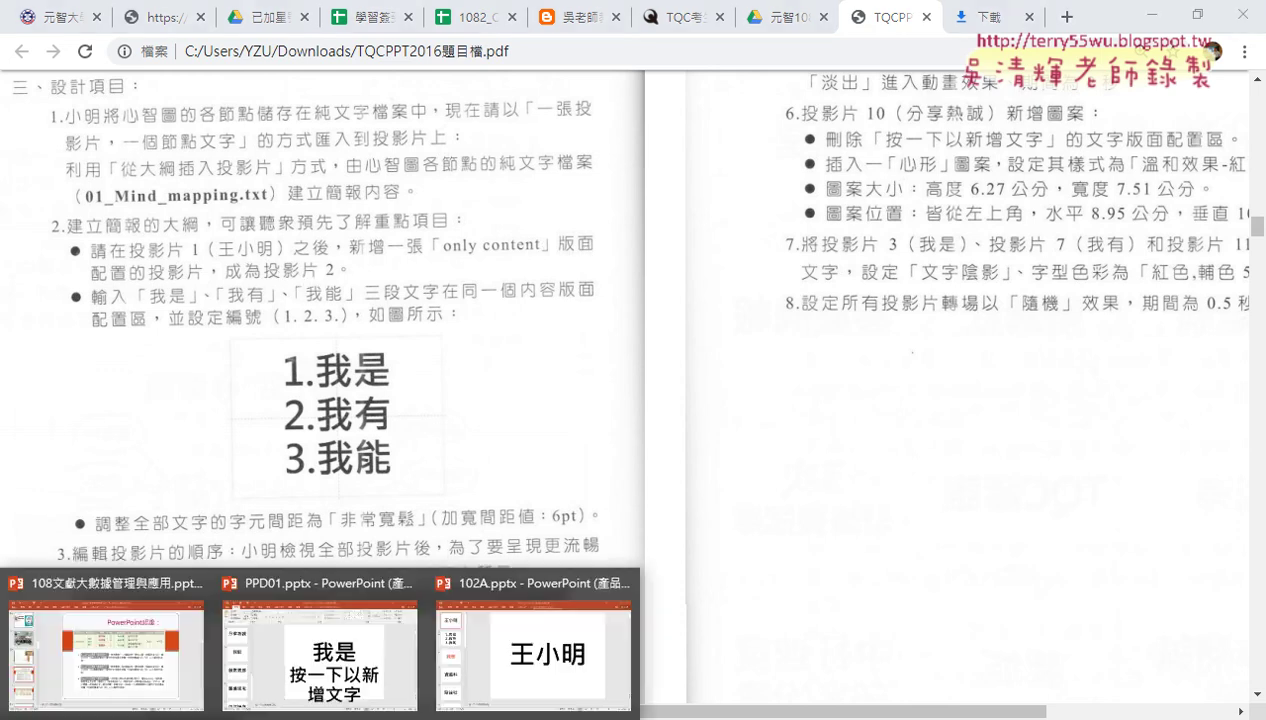
click(370, 641)
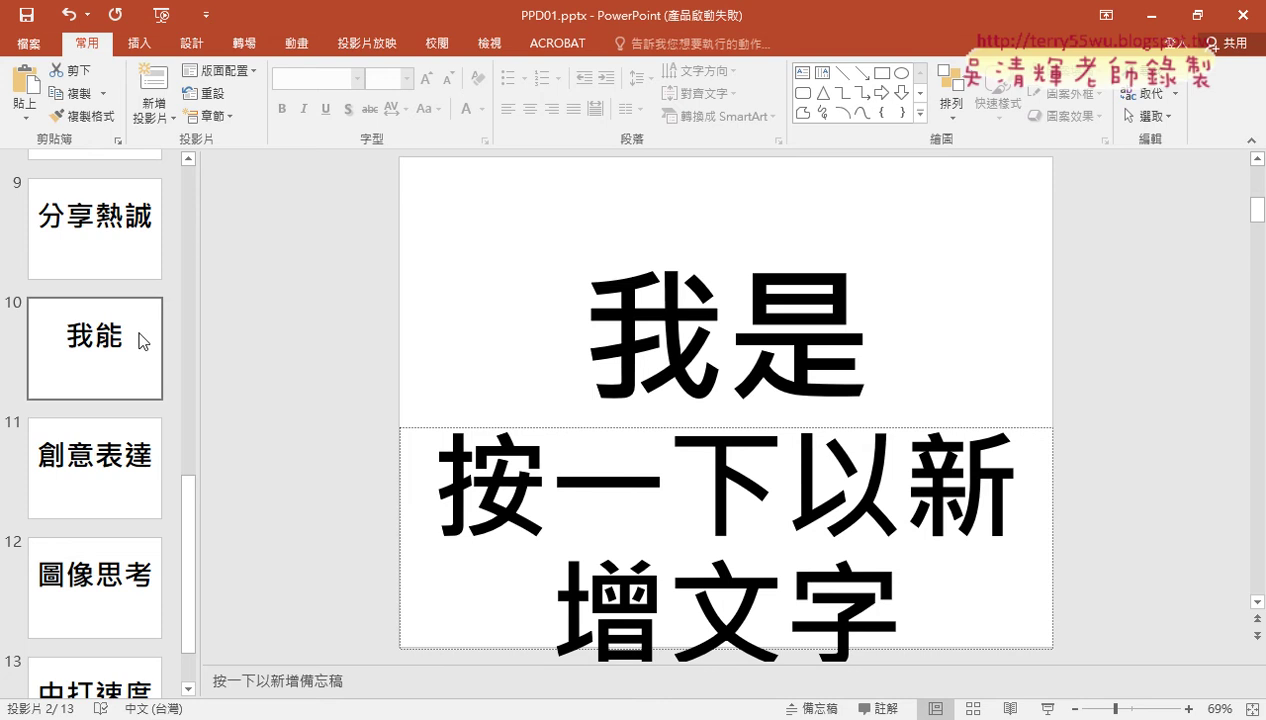
drag(189, 531, 203, 196)
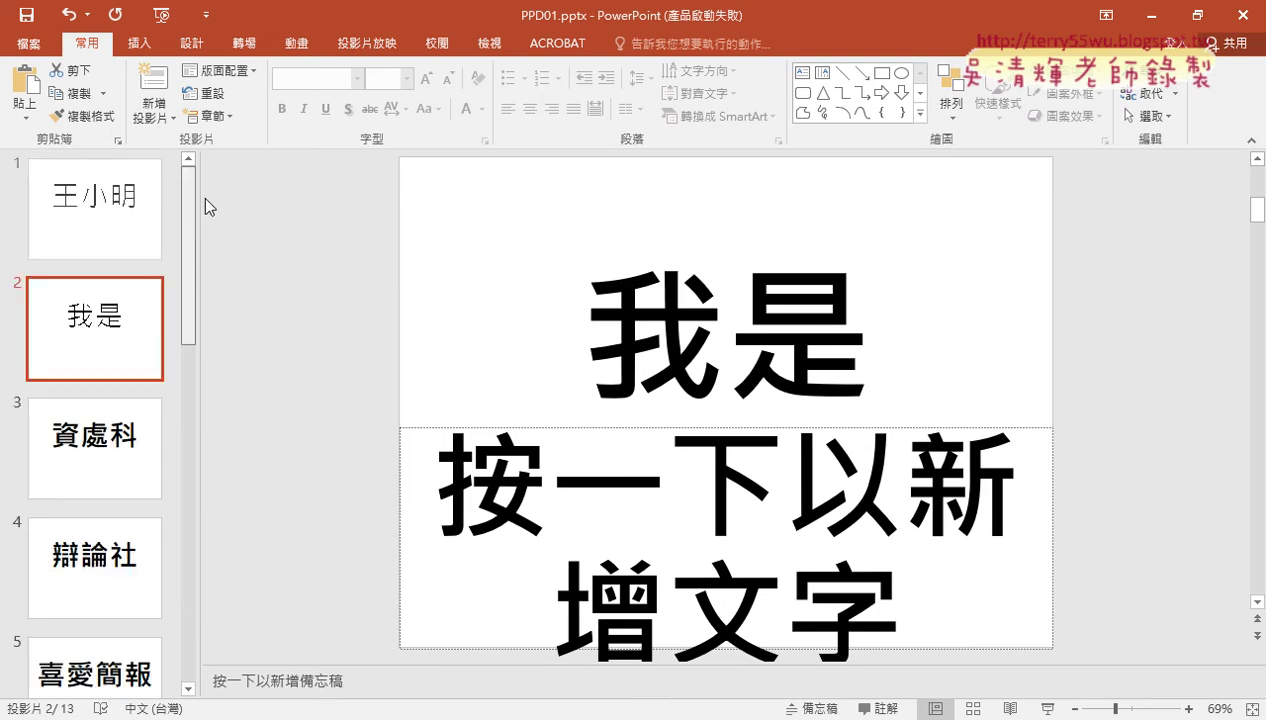
click(127, 216)
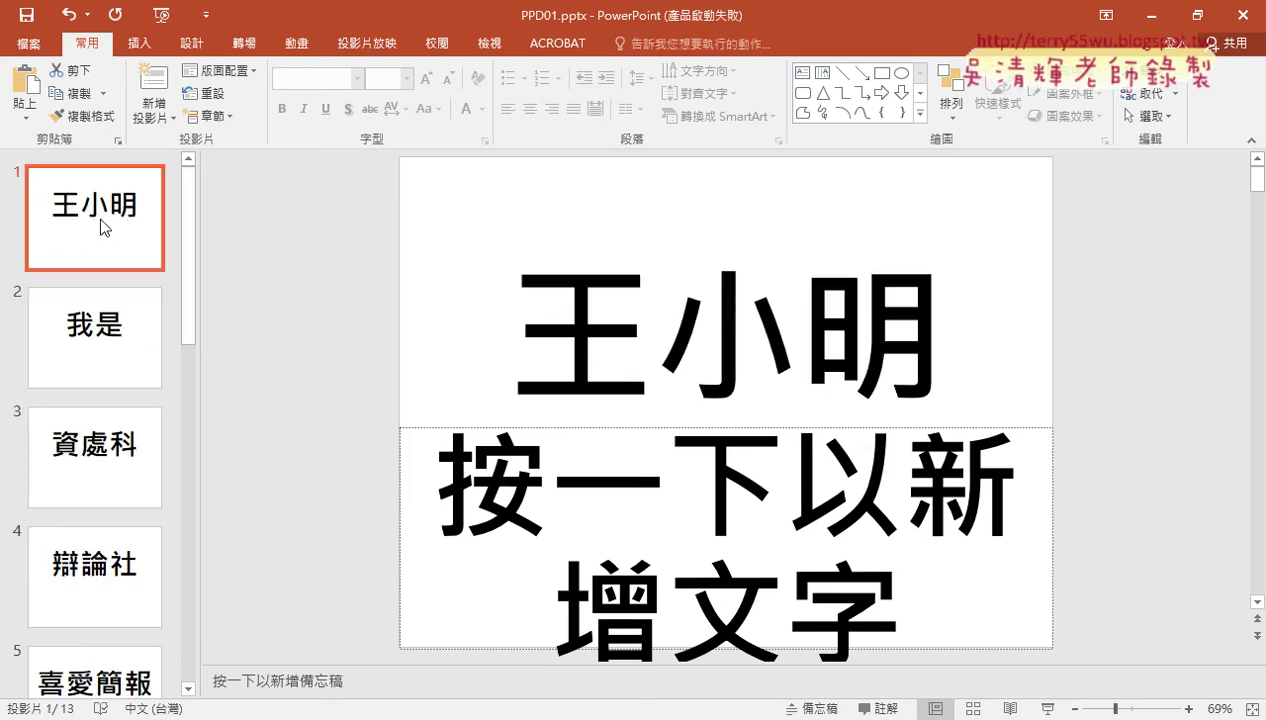
click(94, 277)
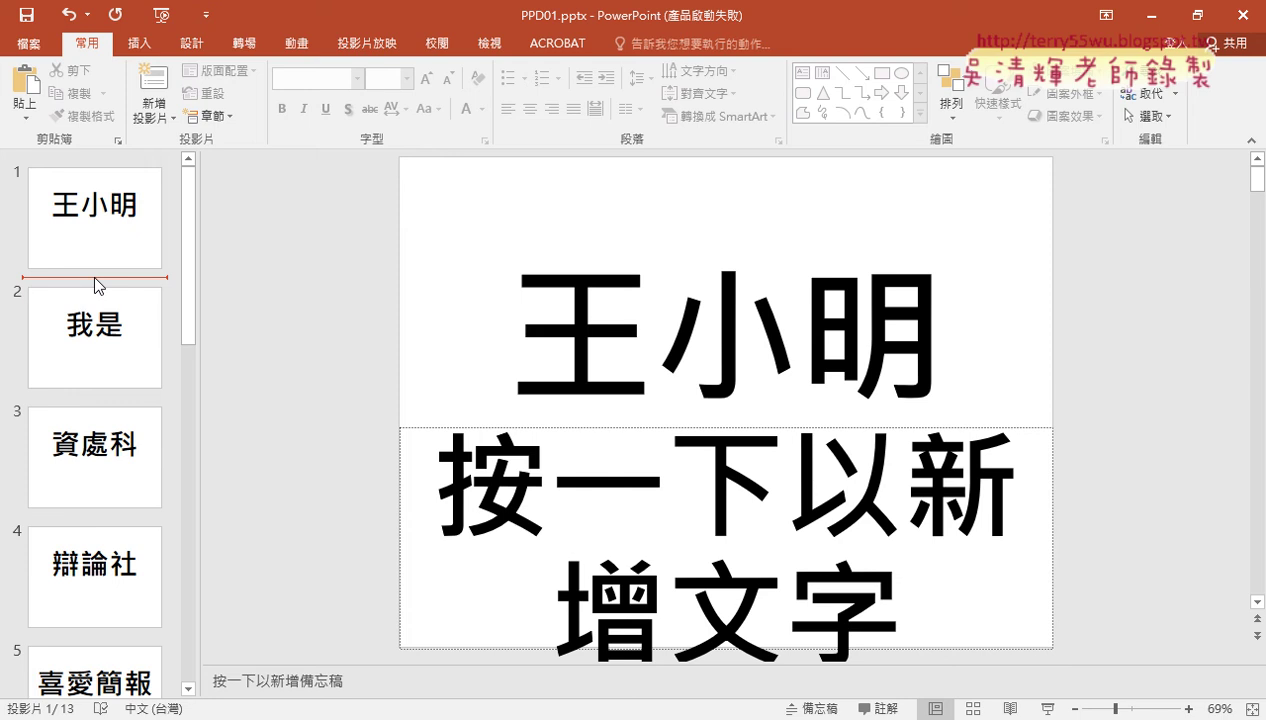
click(170, 126)
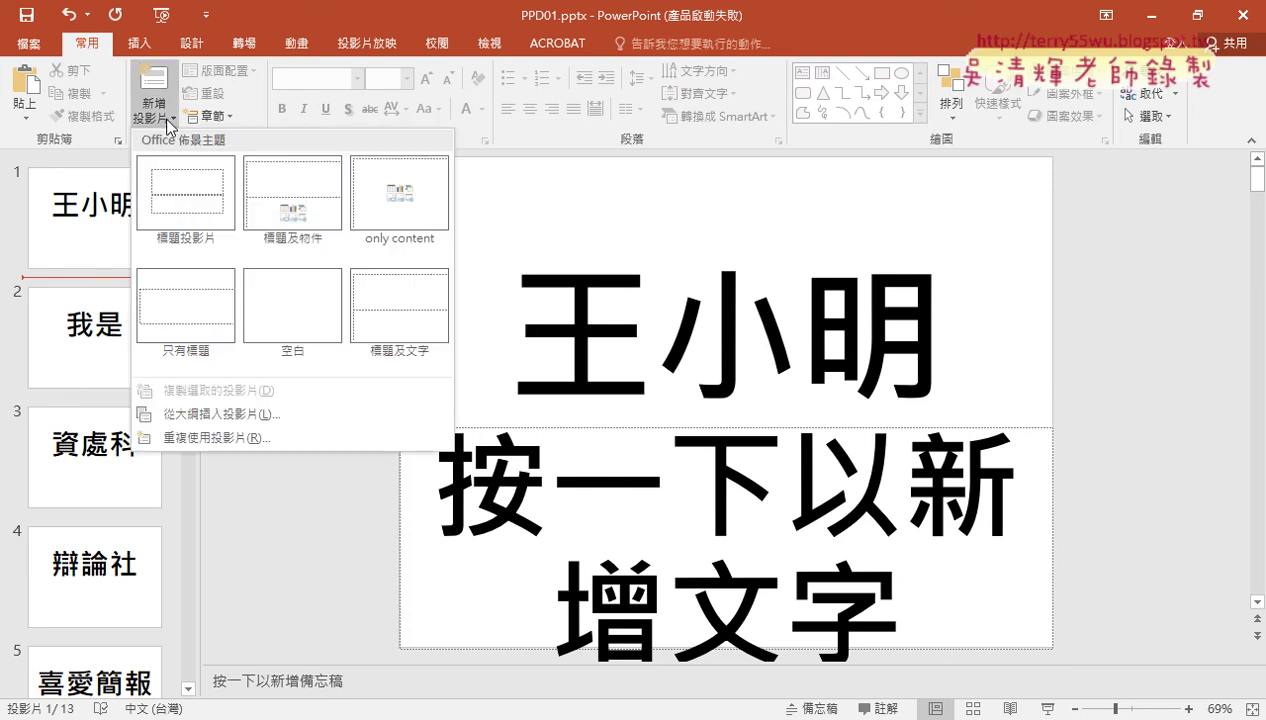
click(405, 216)
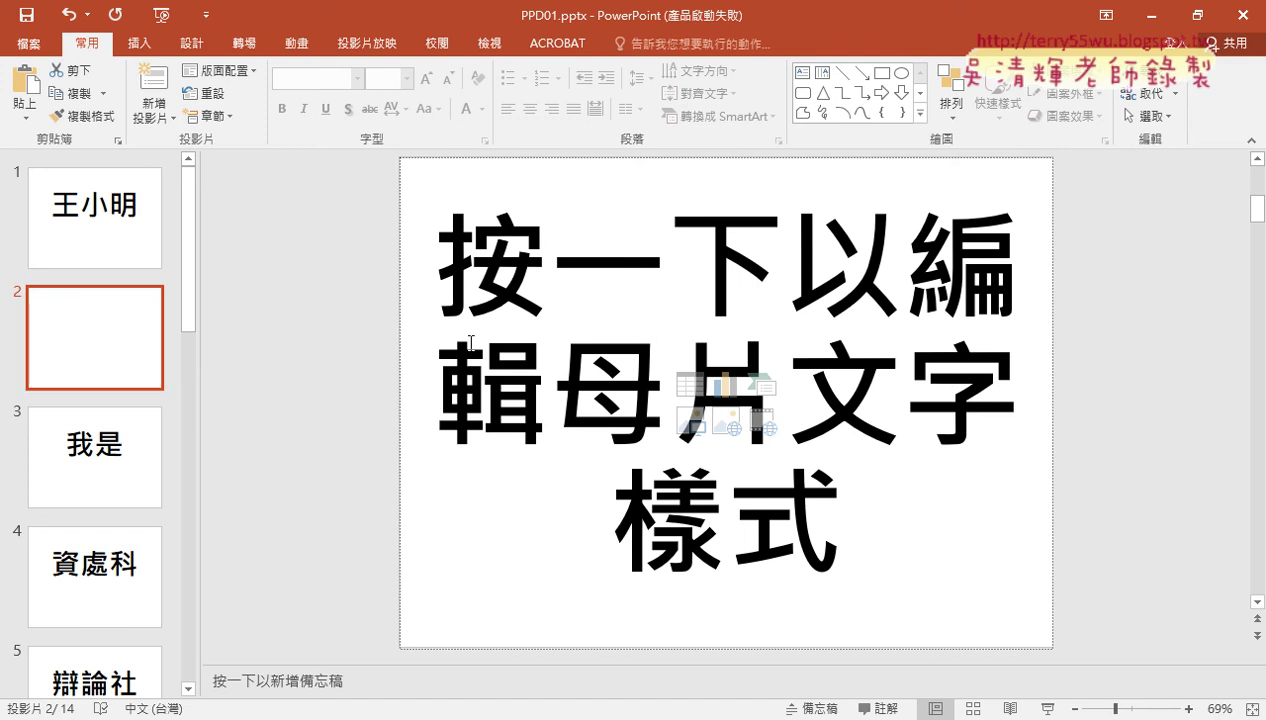
Paste 我是, 我有, 我能 from the untitled Notepad into slide 2's content placeholder.
click(717, 344)
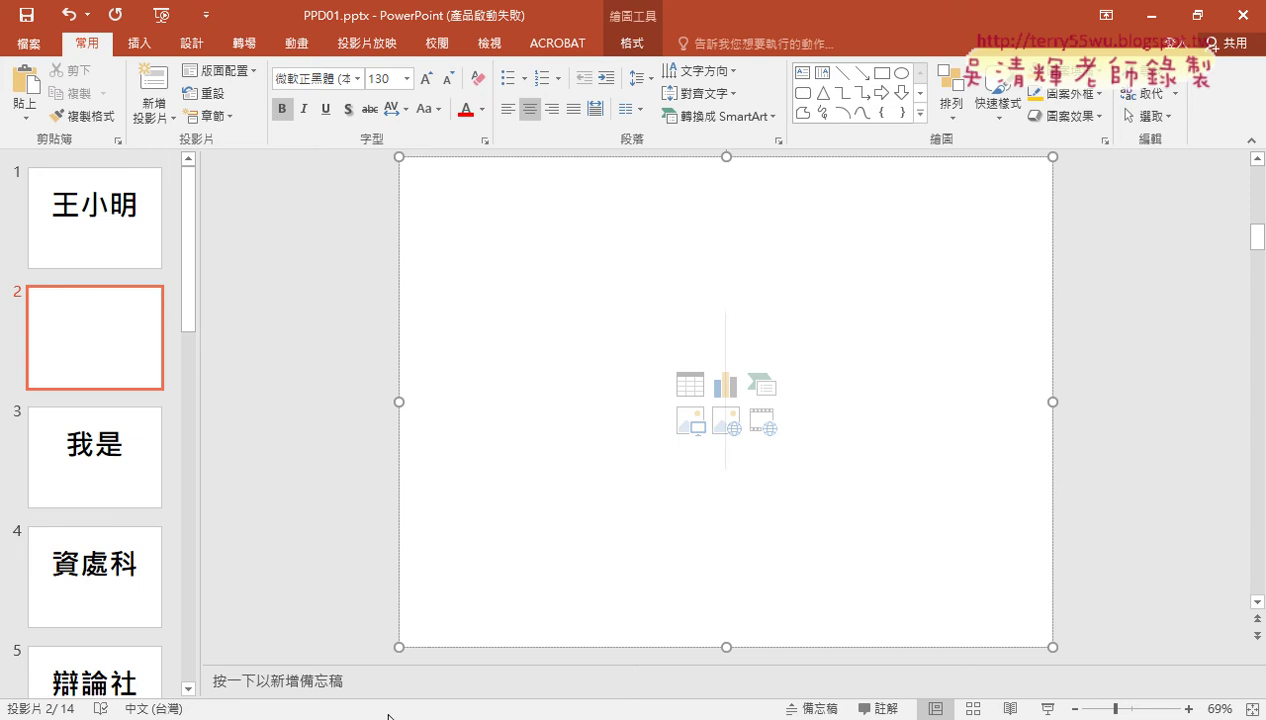
mouse_move(367, 698)
click(435, 665)
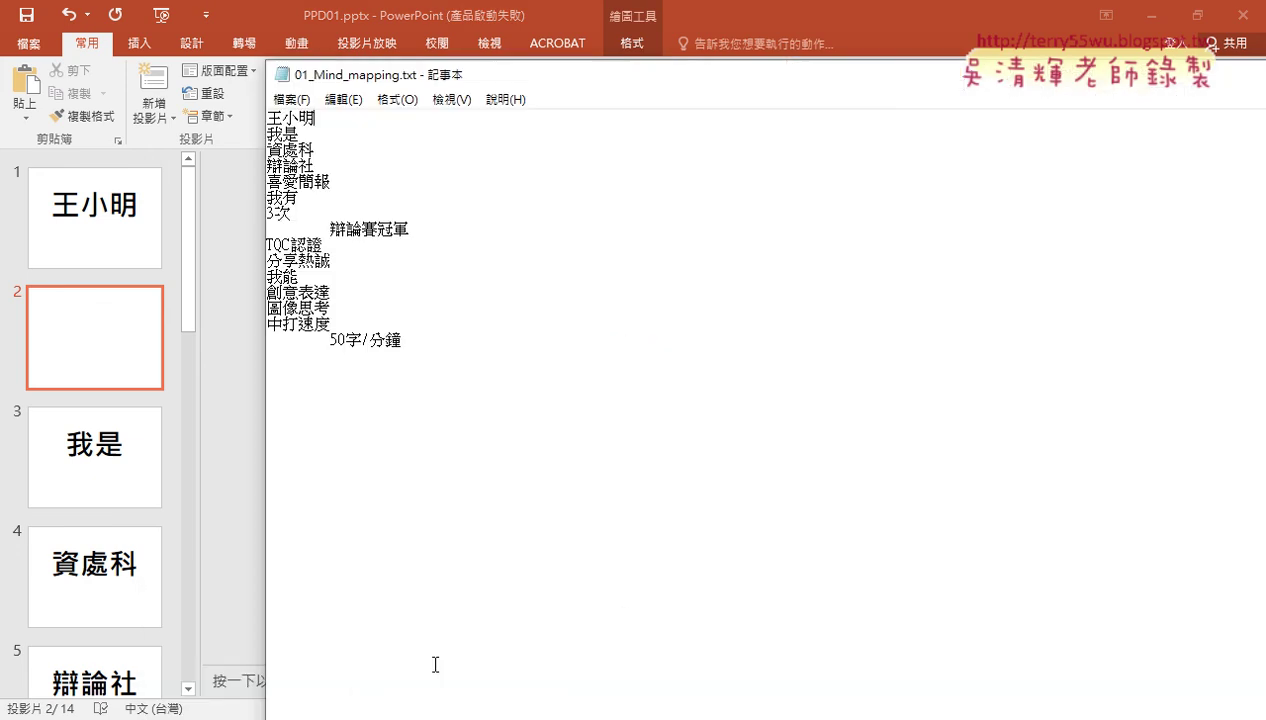
drag(1152, 76, 994, 65)
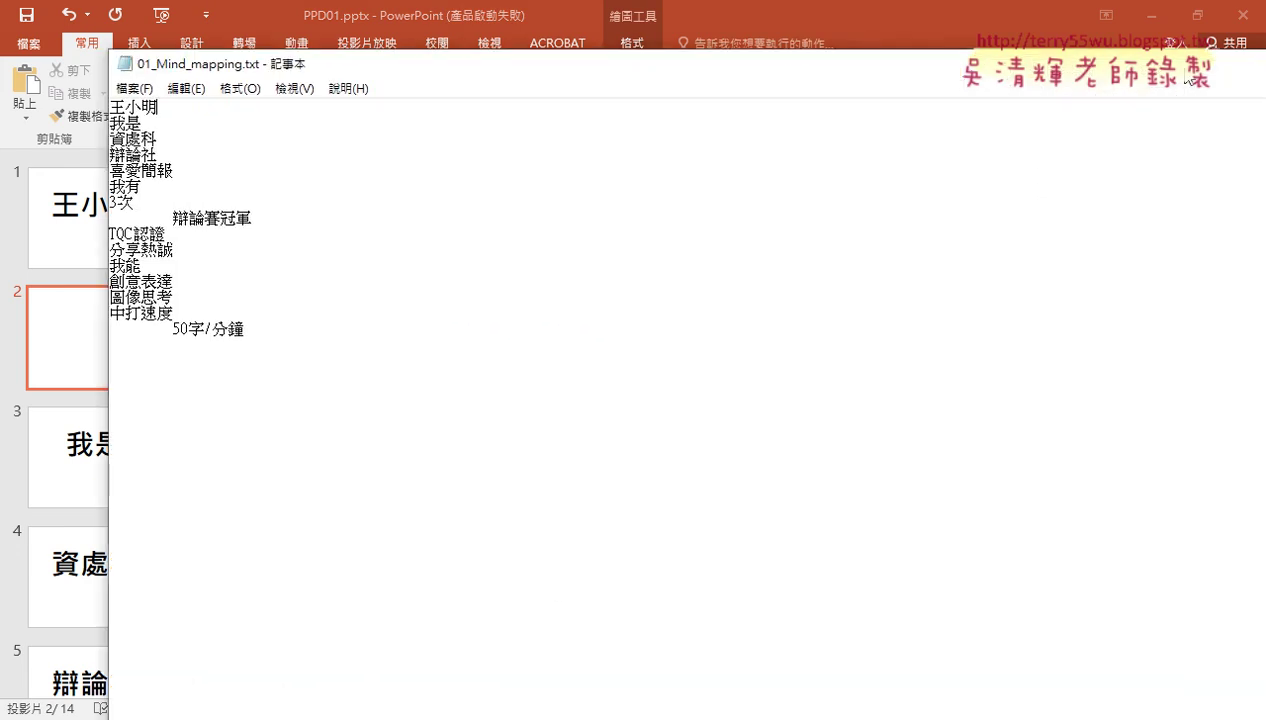
click(1247, 57)
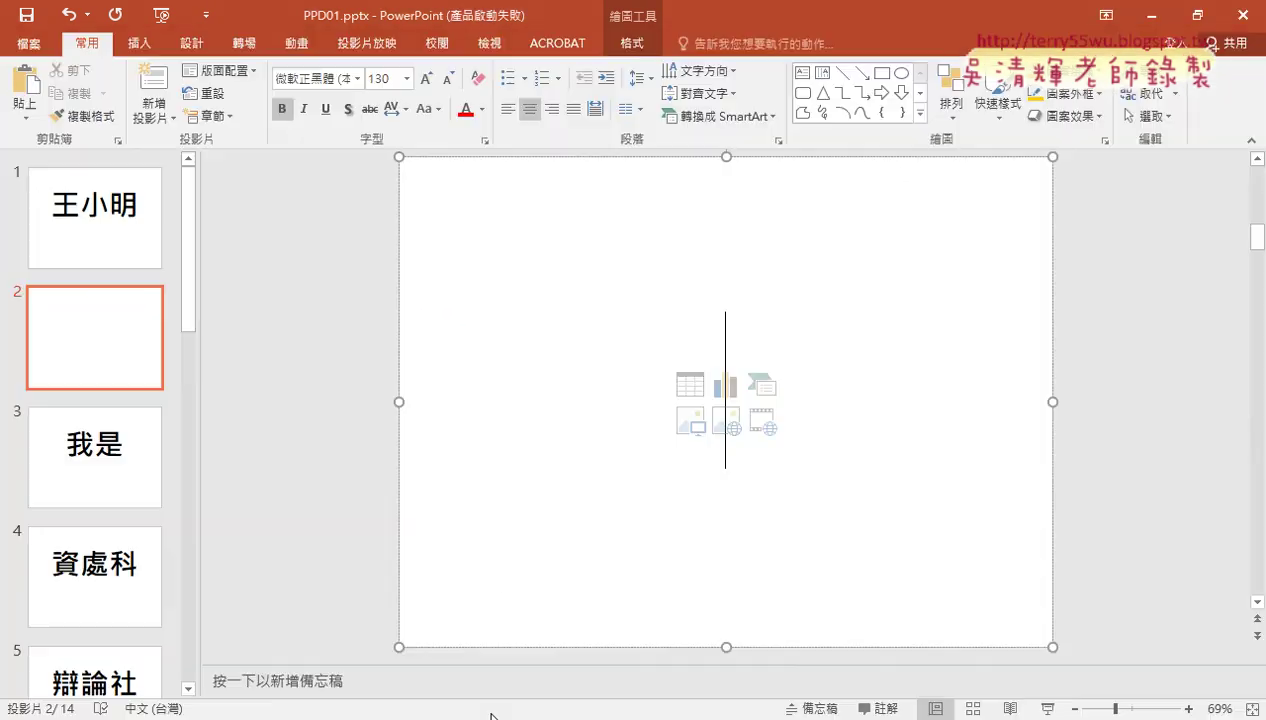
mouse_move(370, 680)
click(259, 645)
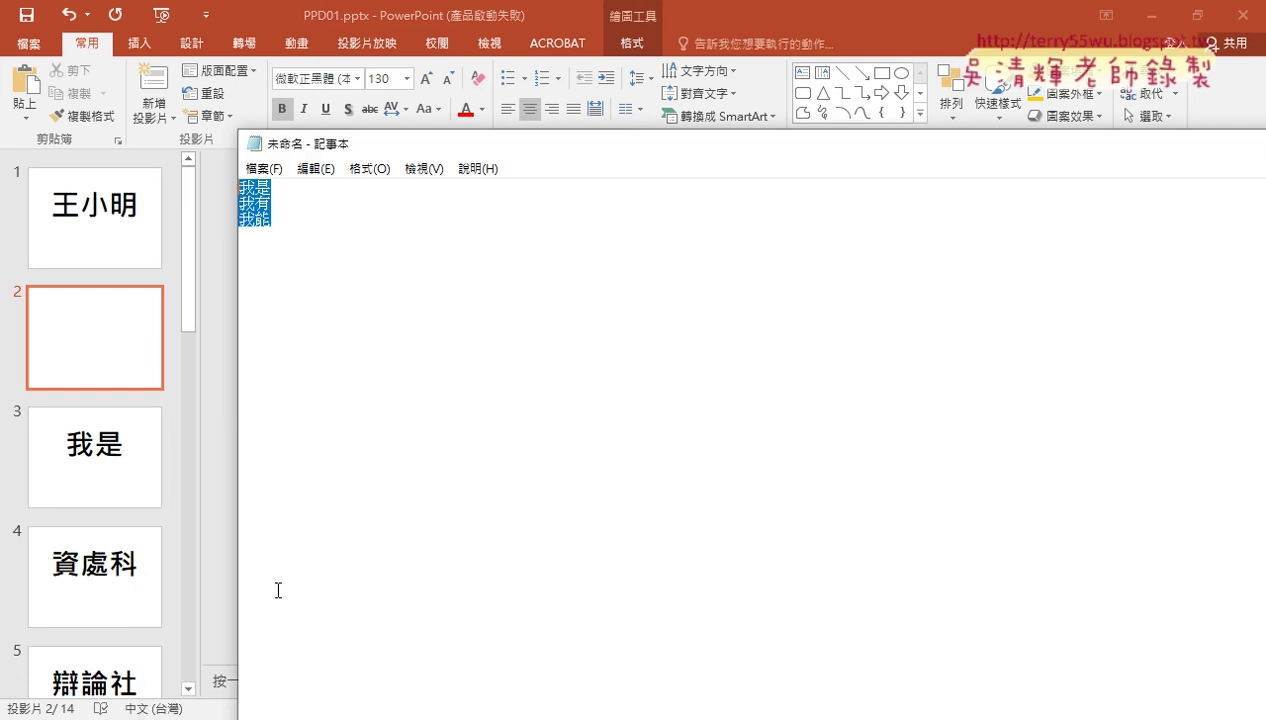
right_click(270, 196)
click(317, 266)
click(665, 386)
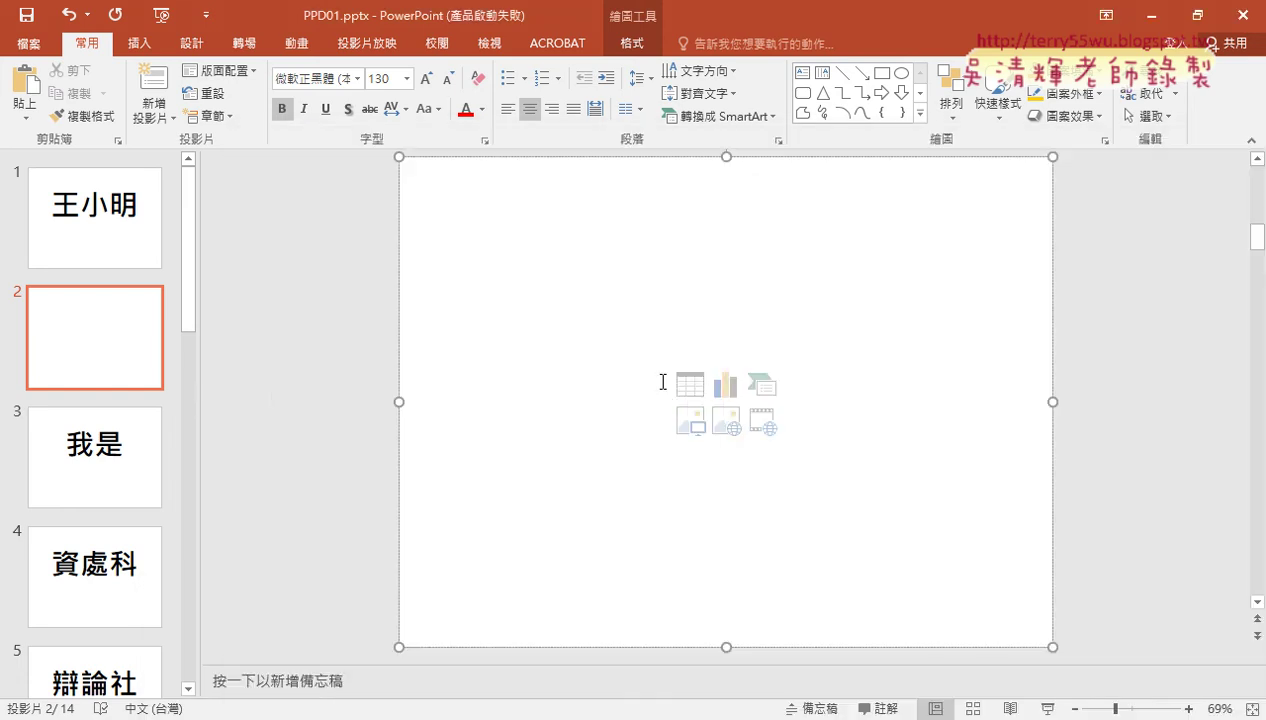
text(我是 我有 我能)
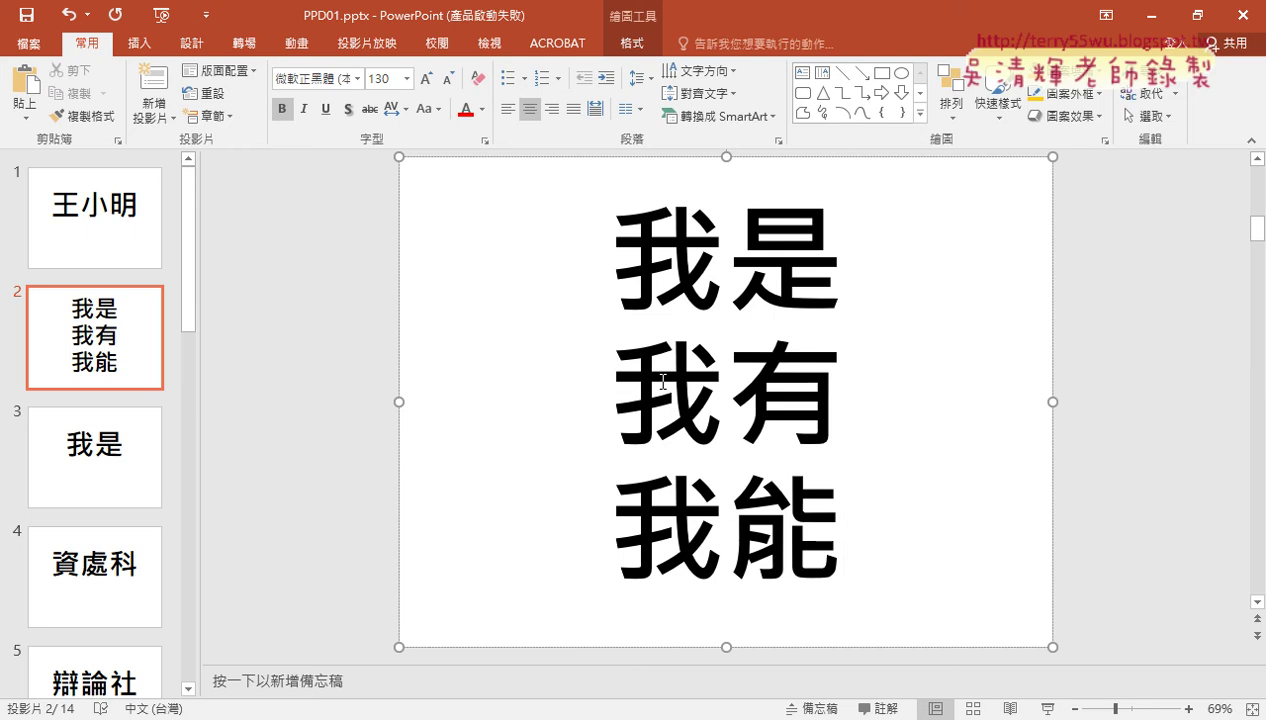
Apply 1. 2. 3. numbering to slide 2's three lines, then return to the task PDF.
mouse_move(842, 500)
mouse_down()
mouse_move(716, 491)
mouse_move(605, 266)
mouse_up()
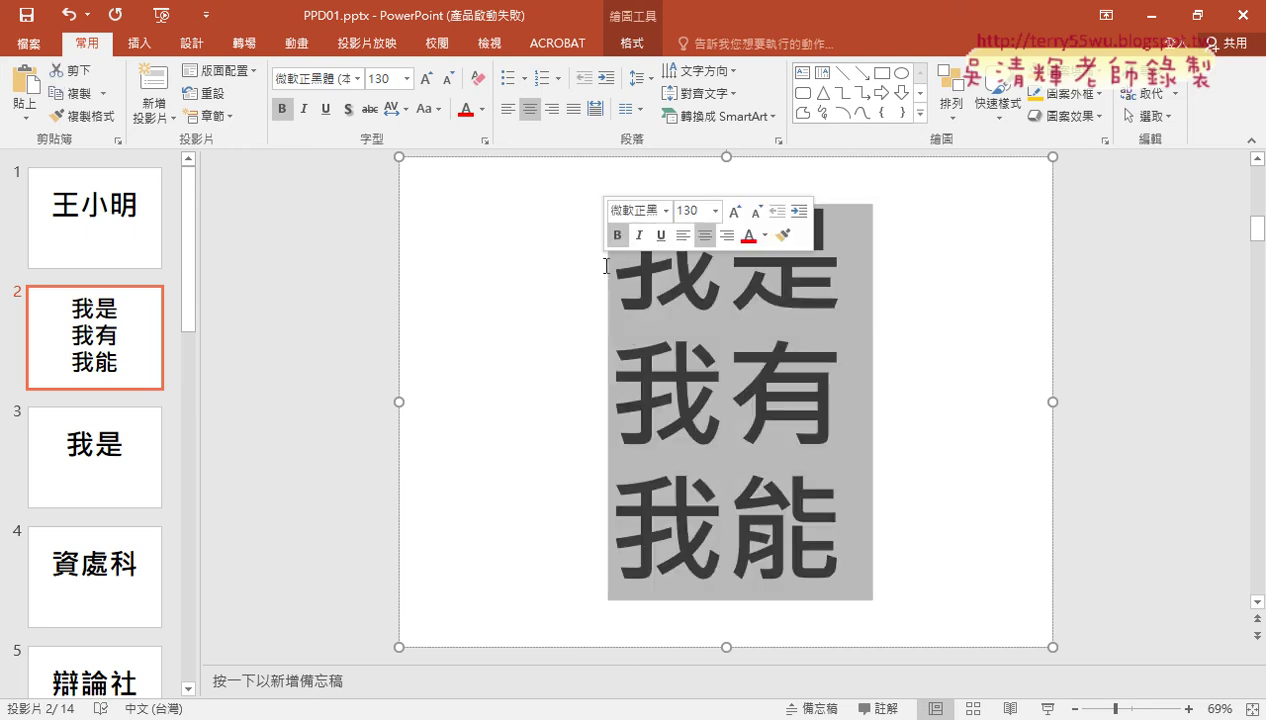
click(605, 266)
text(.)
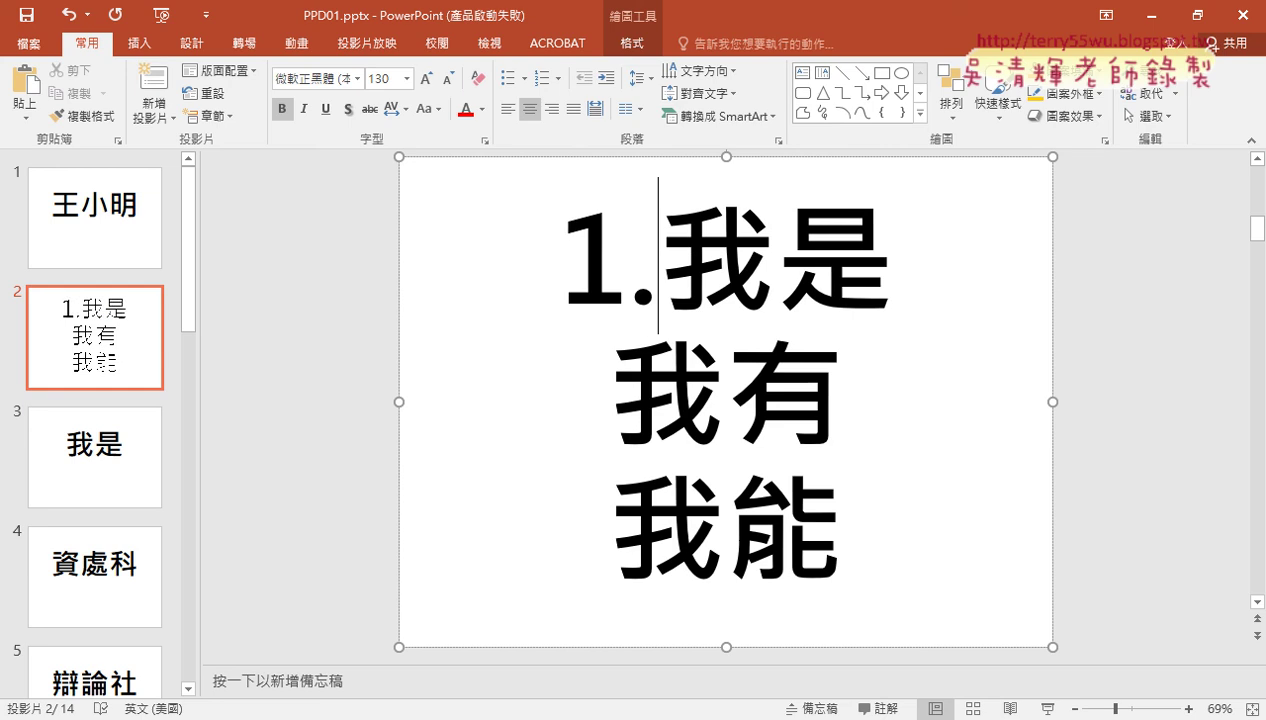
key(BackSpace)
key(BackSpace)
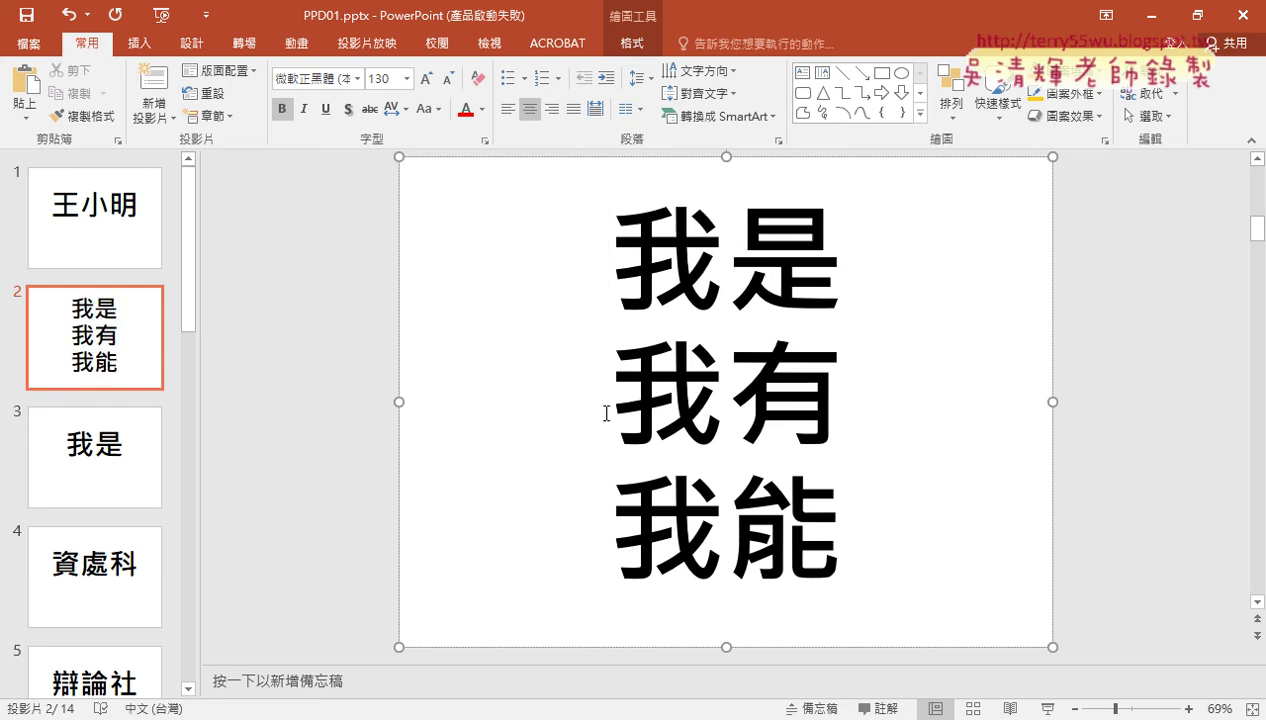
drag(838, 522, 651, 250)
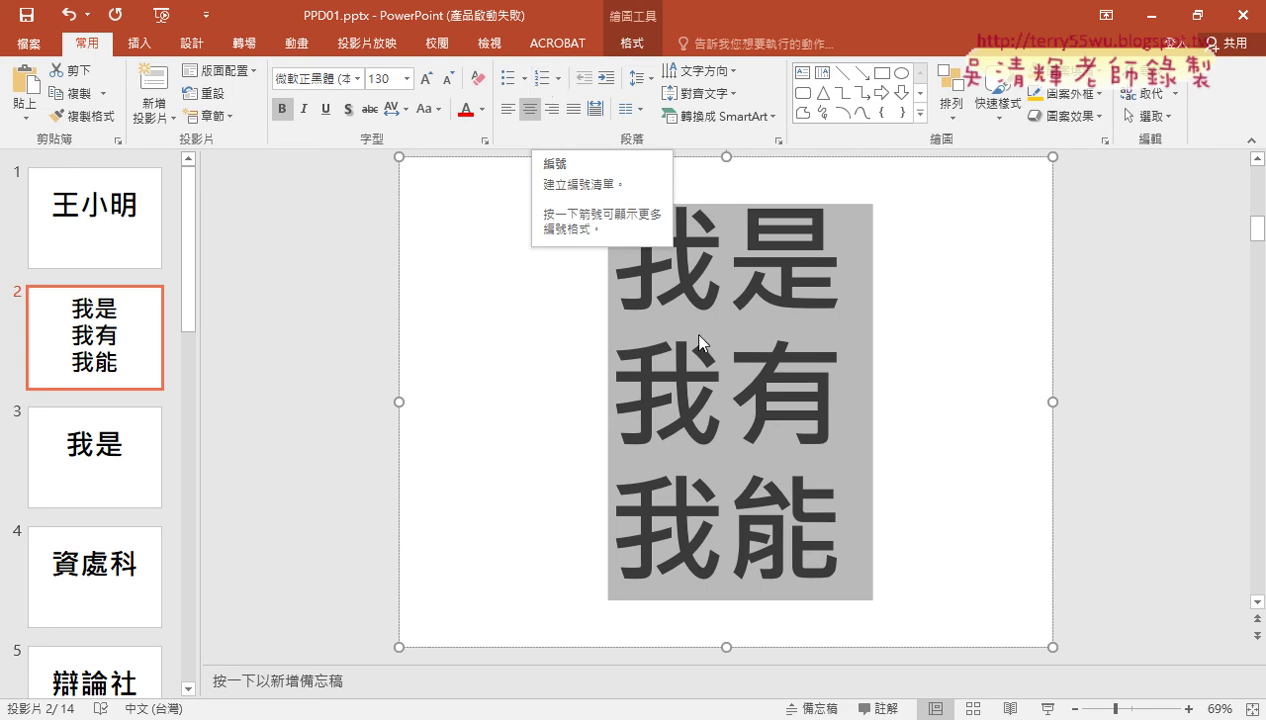
click(540, 84)
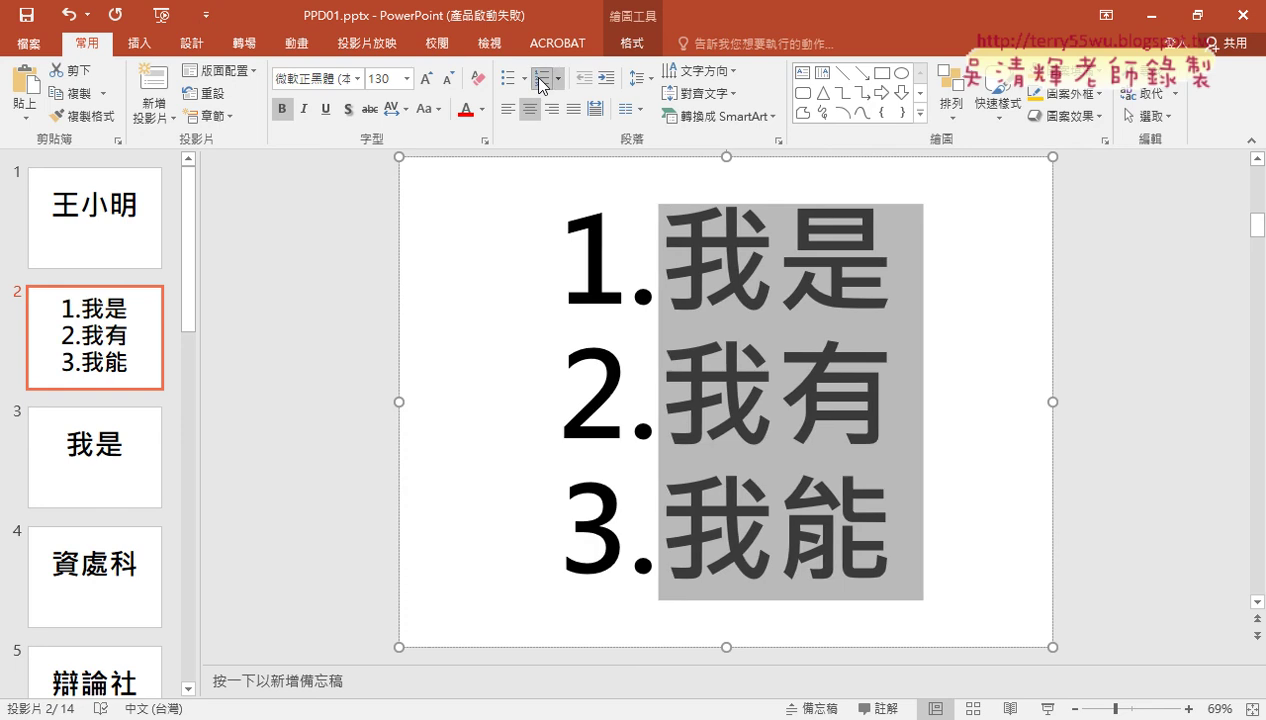
key(alt+Tab)
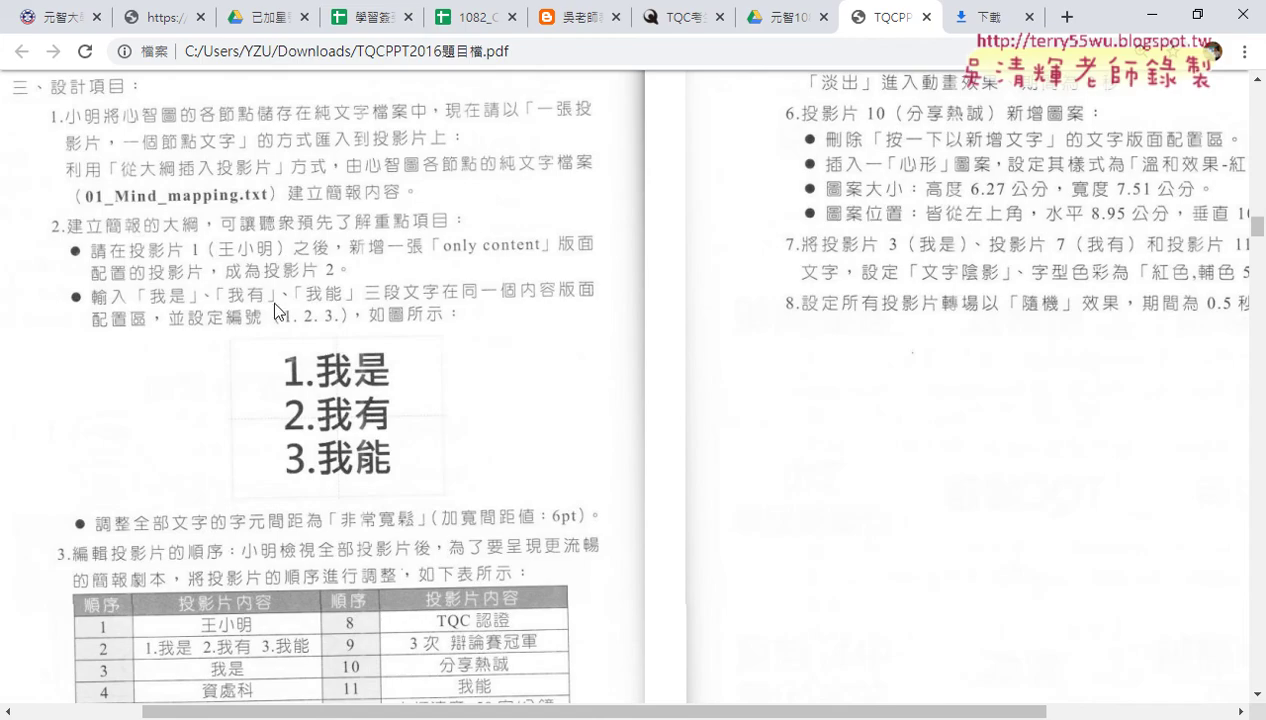
Scroll the task PDF to the character-spacing requirement.
scroll(398, 333, down, 1)
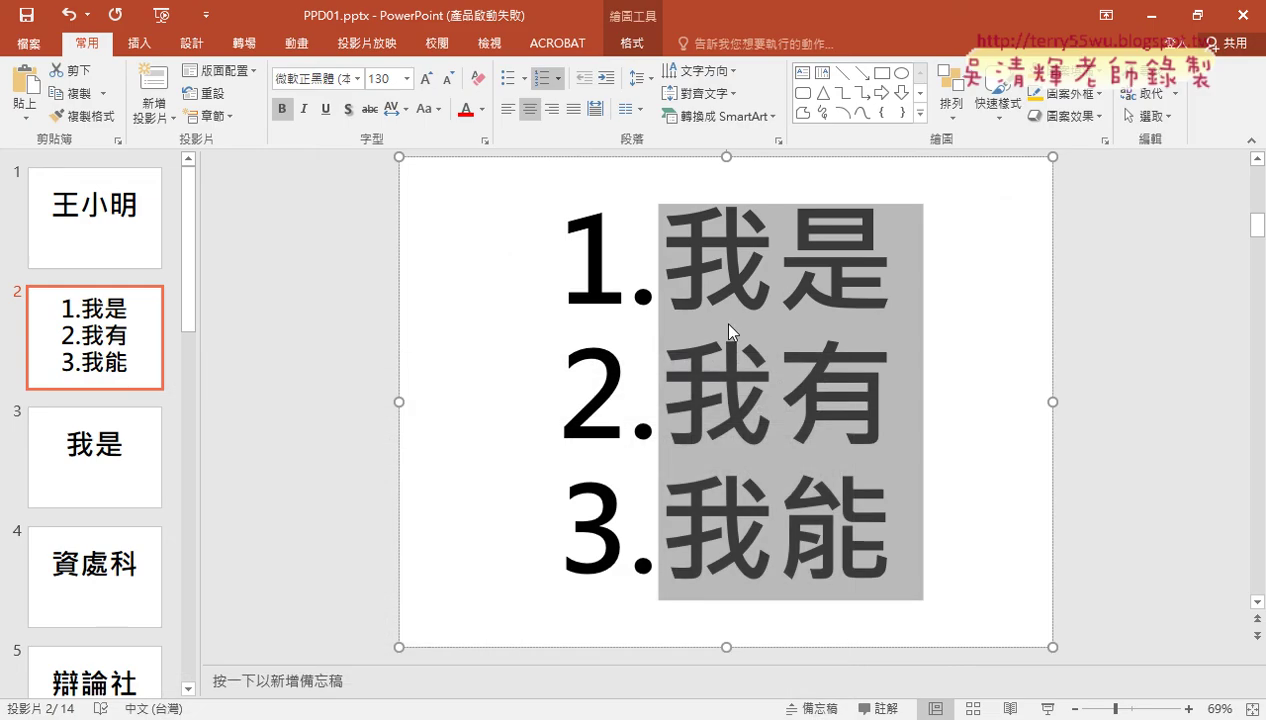
Apply Very Loose character spacing to the three numbered lines 我是, 我有, 我能 on slide 2.
click(758, 288)
drag(688, 250, 855, 555)
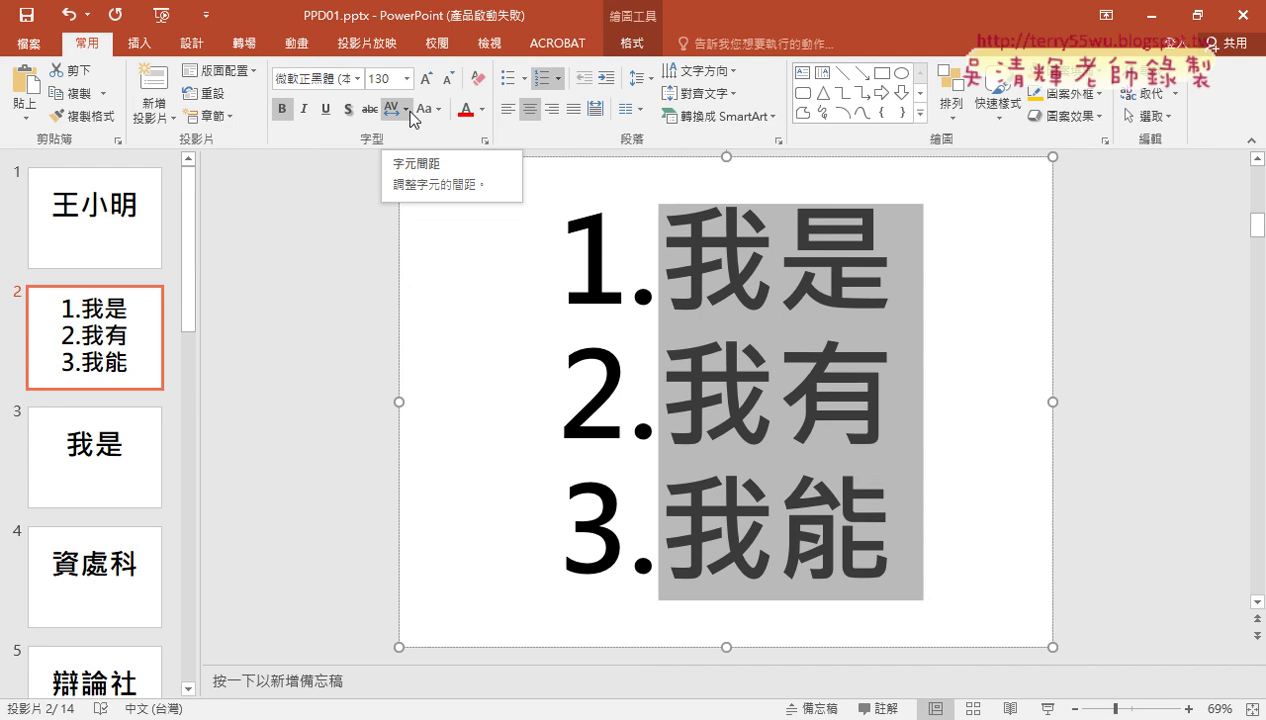
click(414, 119)
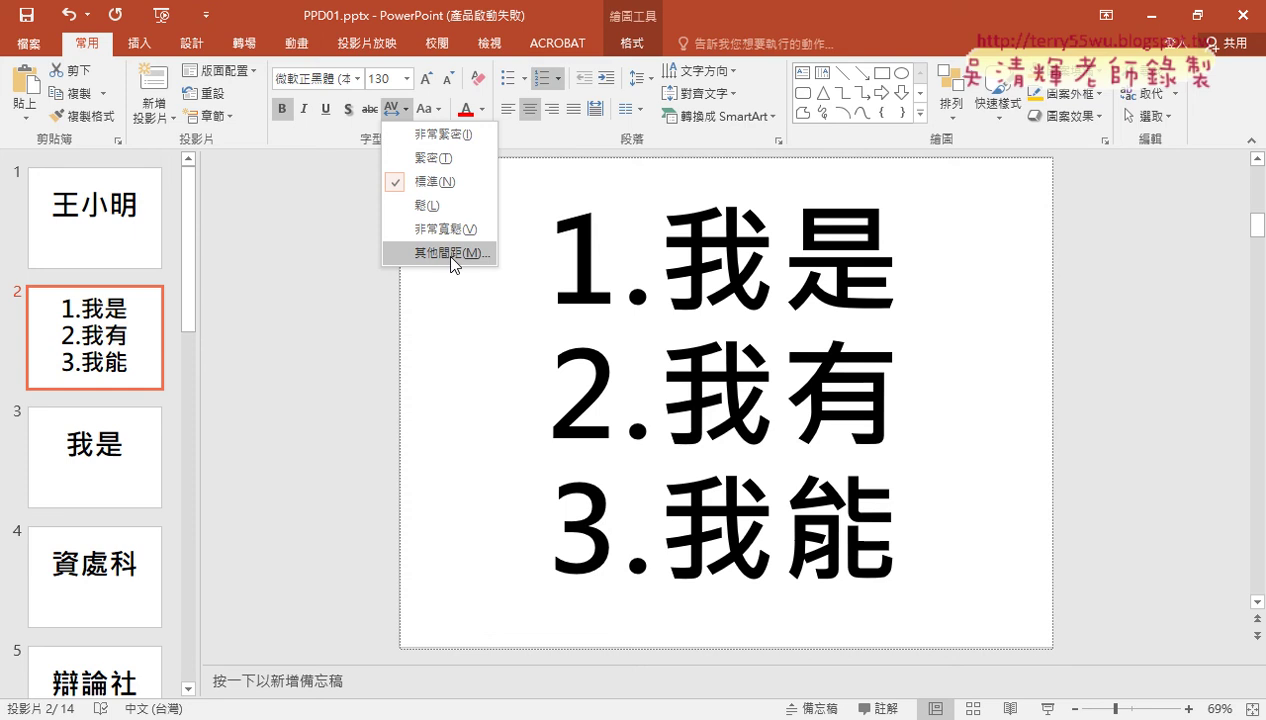
click(450, 229)
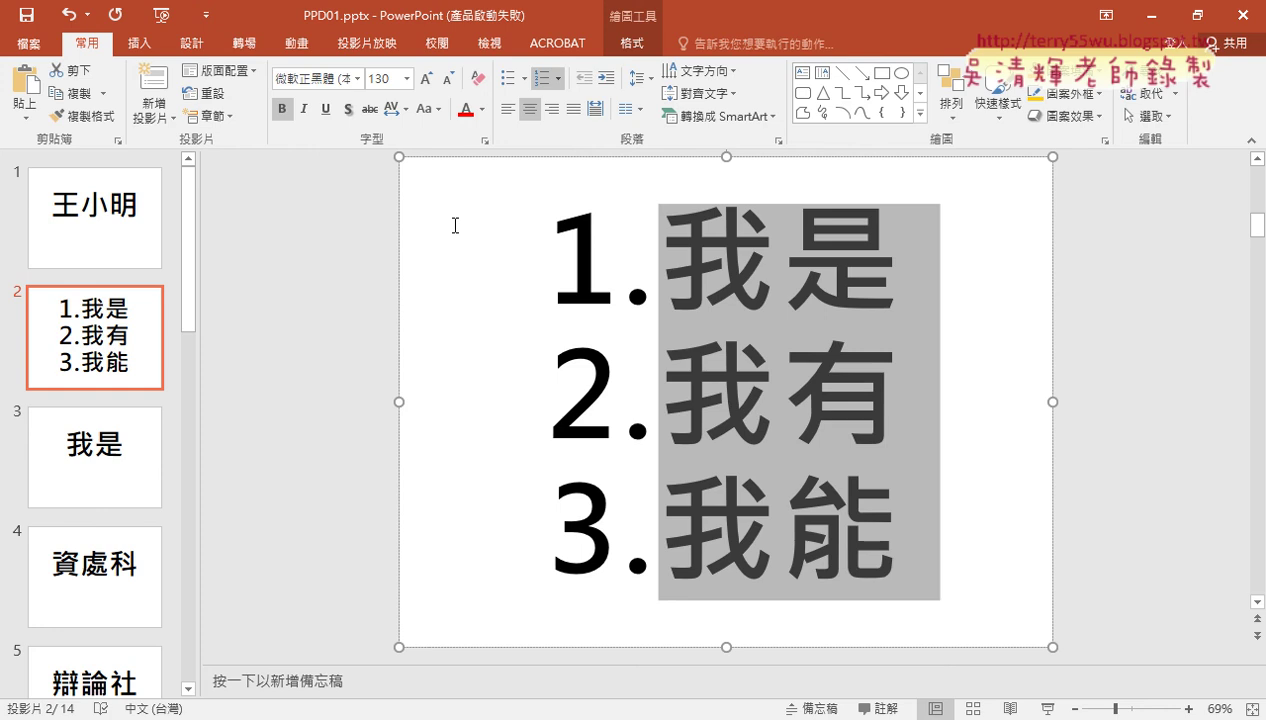
key(alt+Tab)
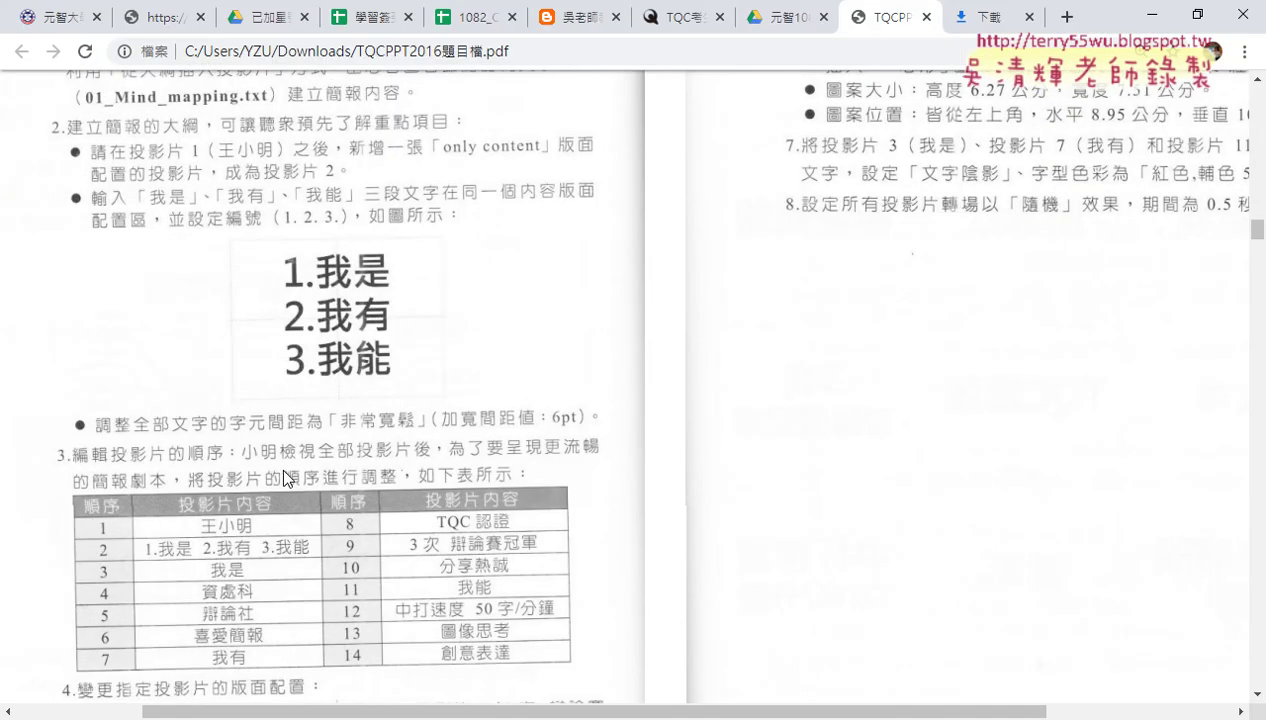
Scroll the task PDF to show the full 14-row slide-order table.
scroll(284, 418, up, 2)
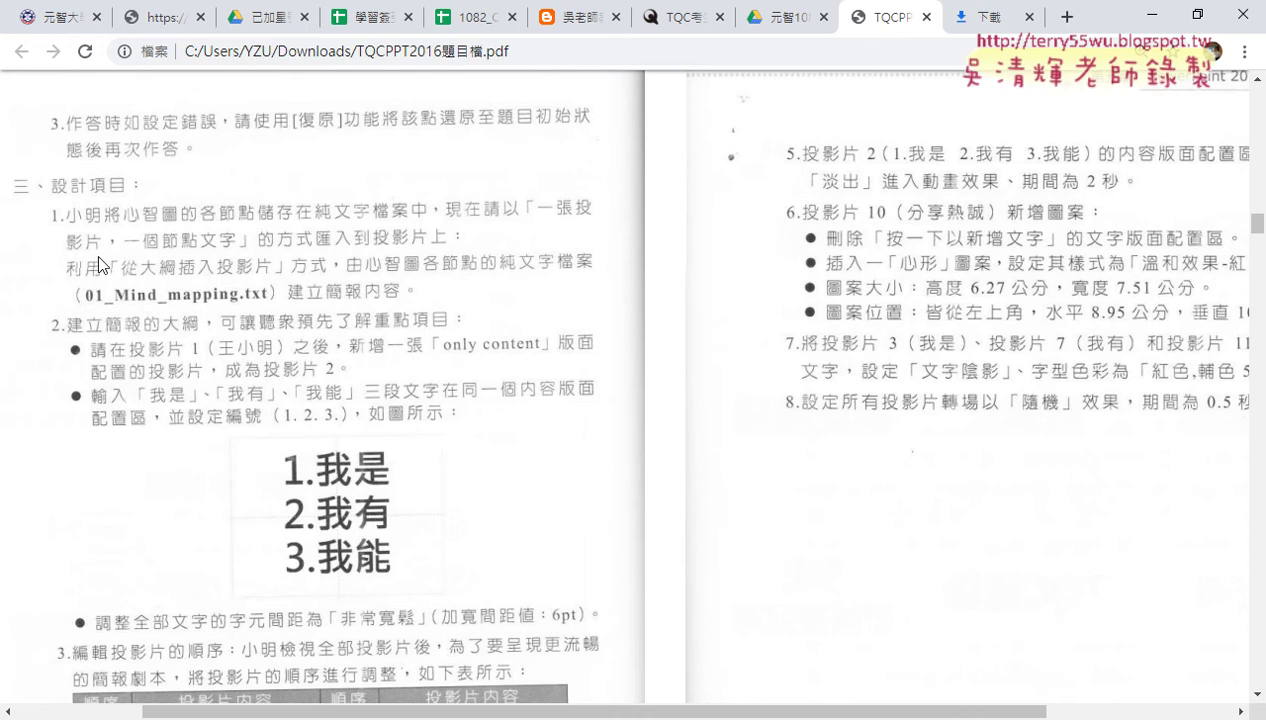
scroll(88, 486, down, 1)
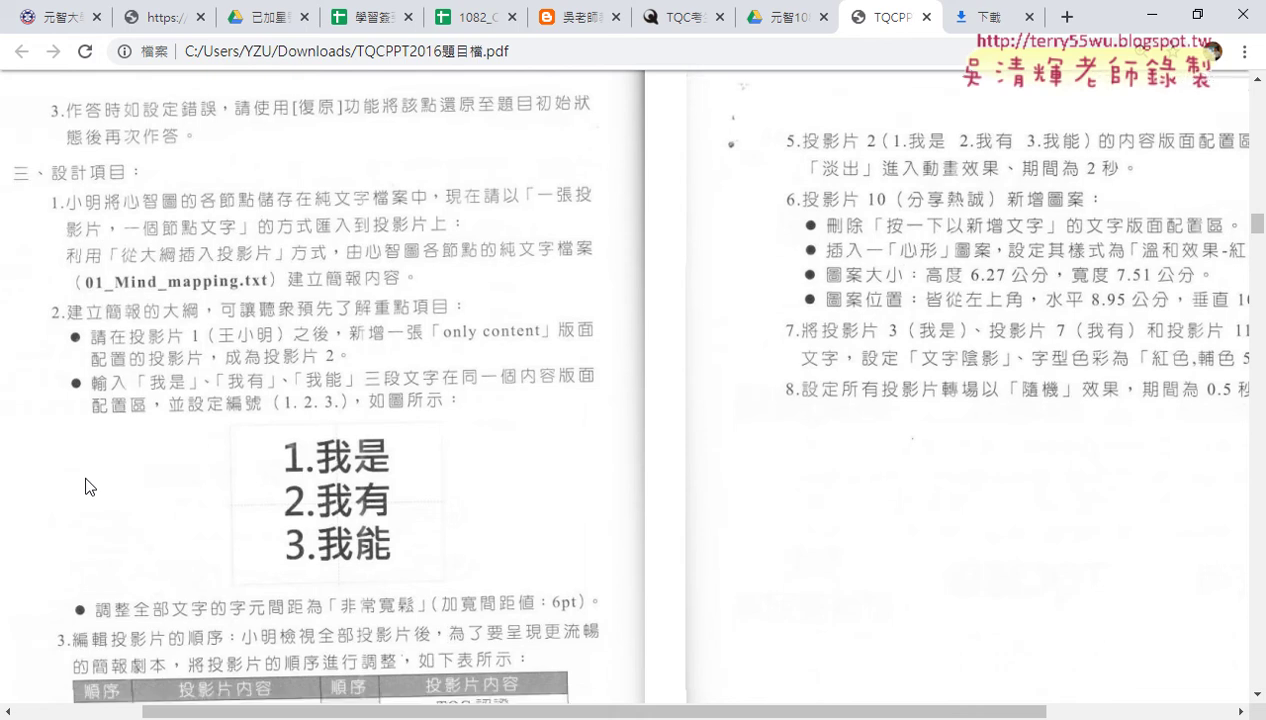
scroll(86, 478, down, 4)
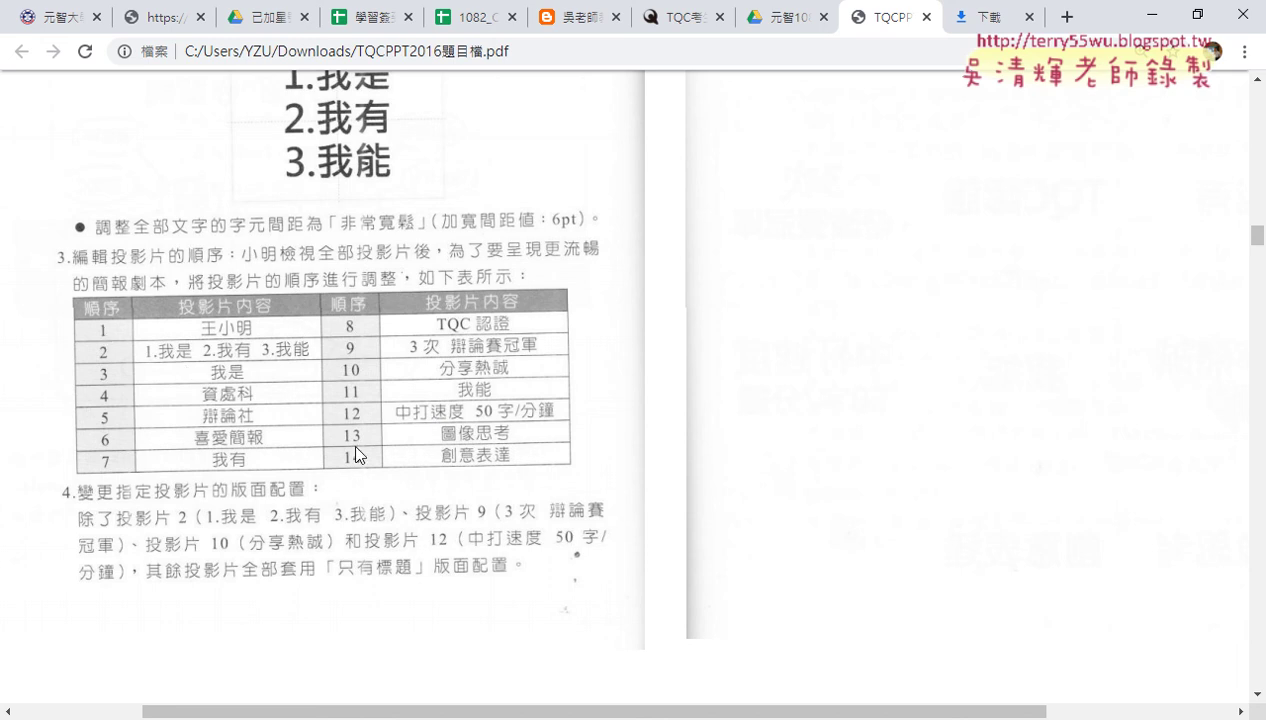
Bring PPD01.pptx back to the front, showing slide 2's numbered 我是/我有/我能 list.
mouse_move(212, 715)
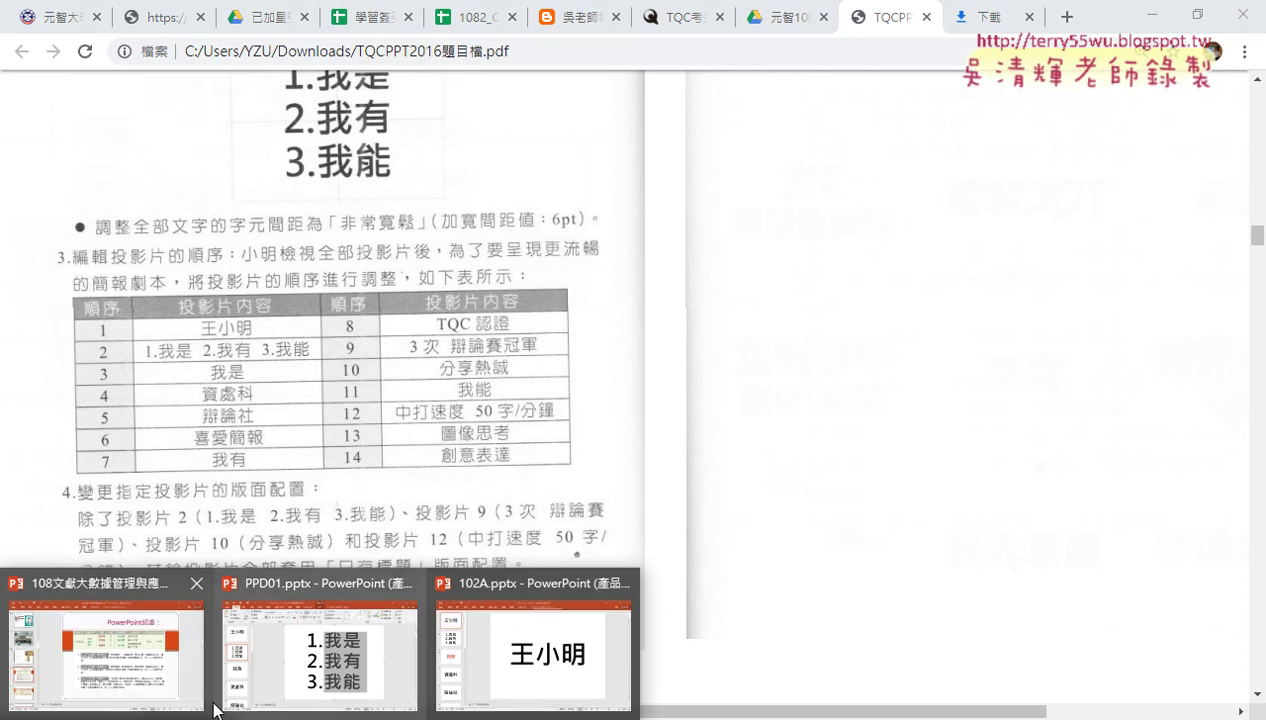
click(350, 673)
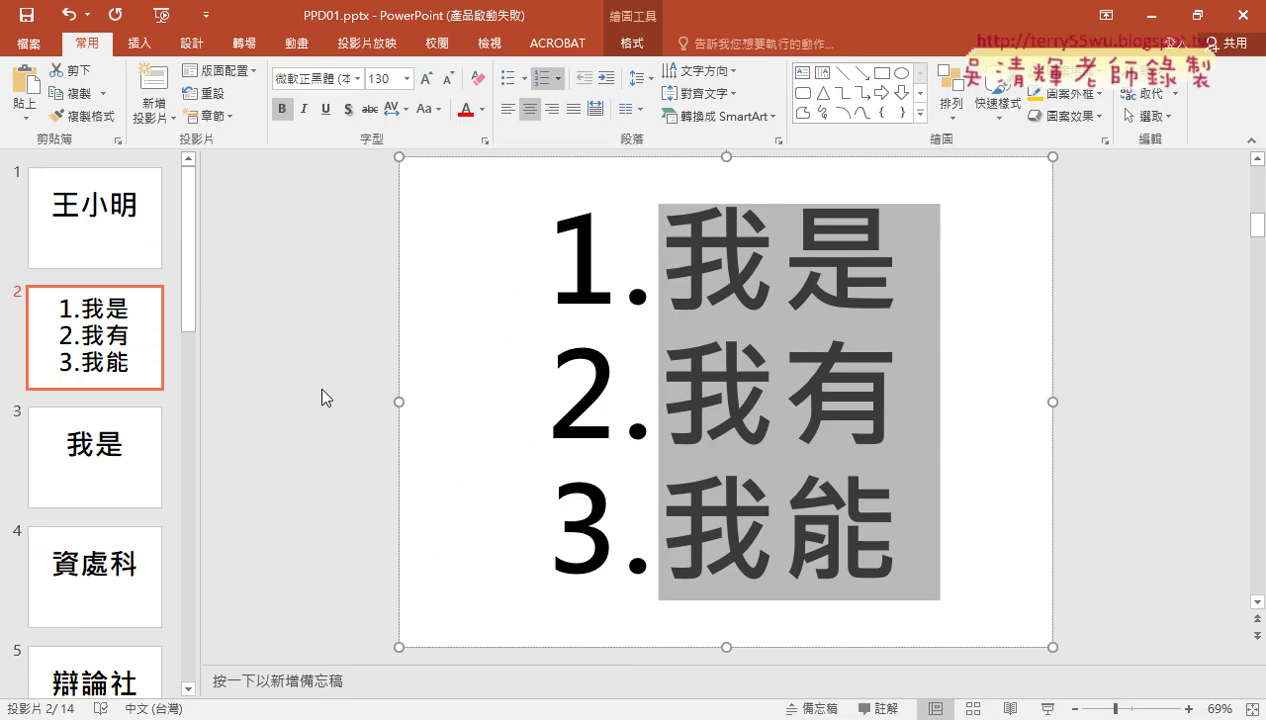
mouse_move(188, 267)
mouse_down()
mouse_move(187, 545)
mouse_move(222, 215)
mouse_up()
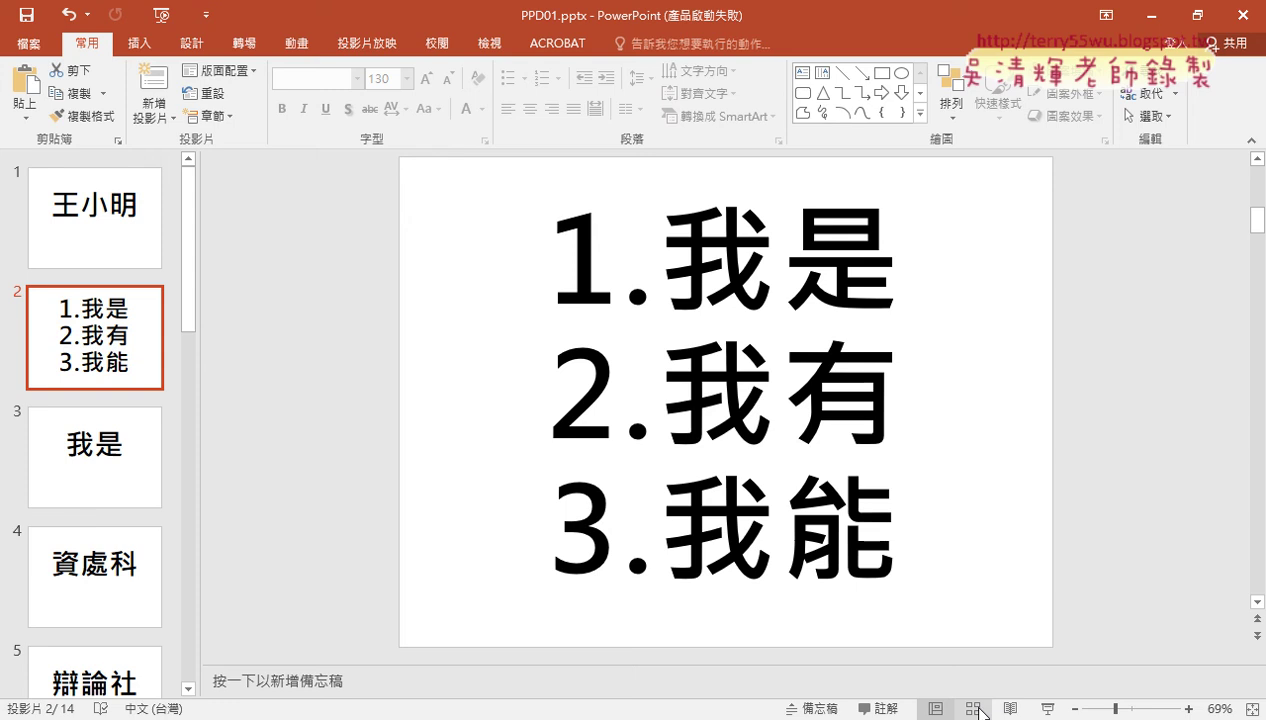
View the deck in Slide Sorter at 70% zoom so all 14 slides fit, then return to the task PDF.
click(980, 710)
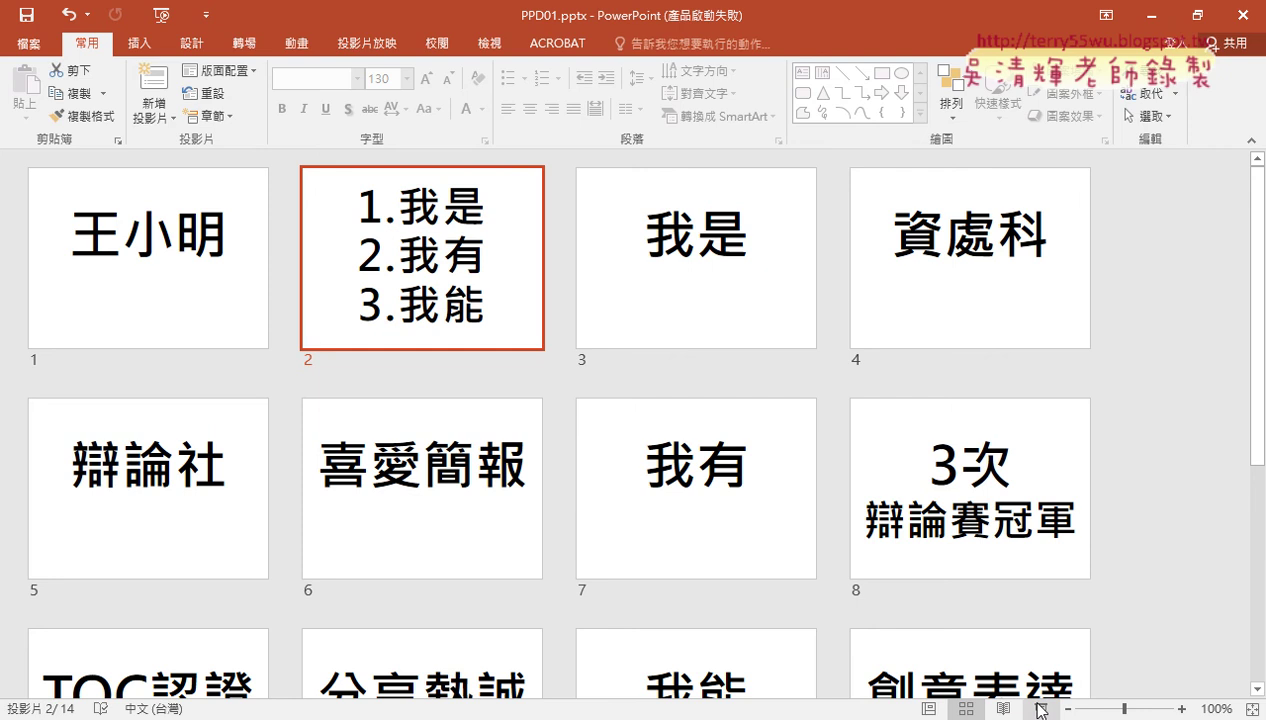
click(1068, 709)
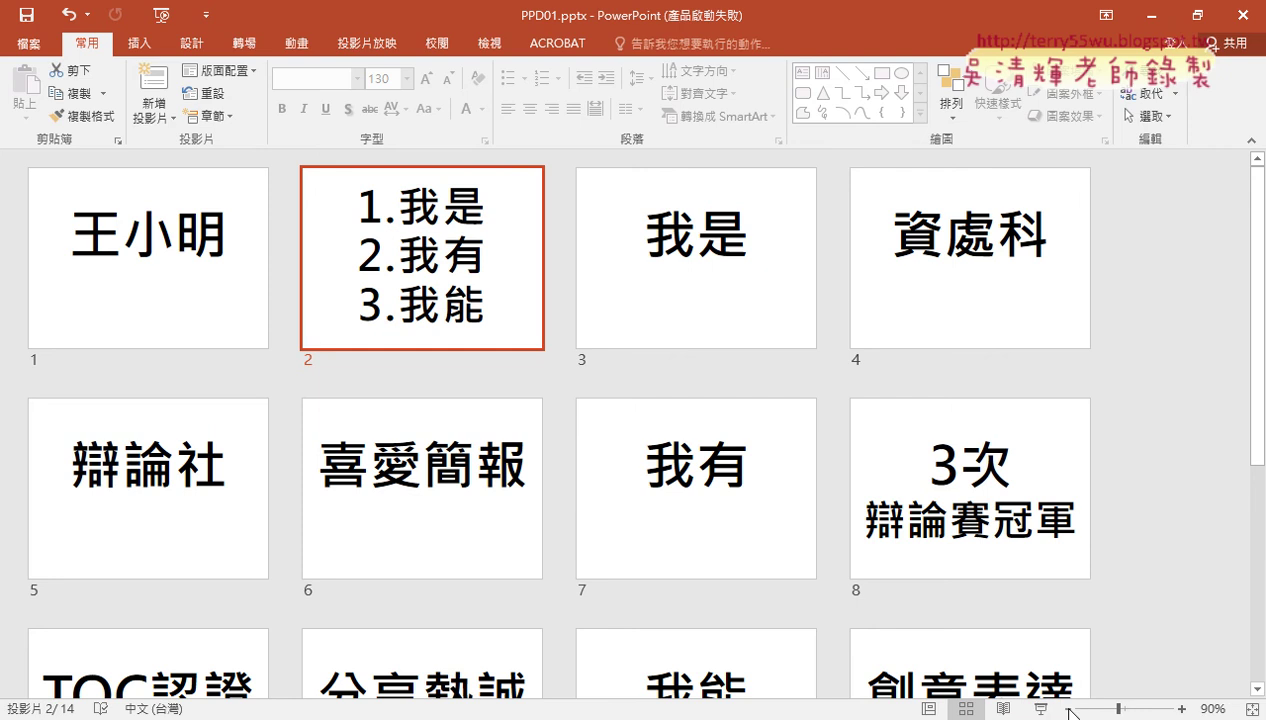
click(1068, 709)
click(1068, 709)
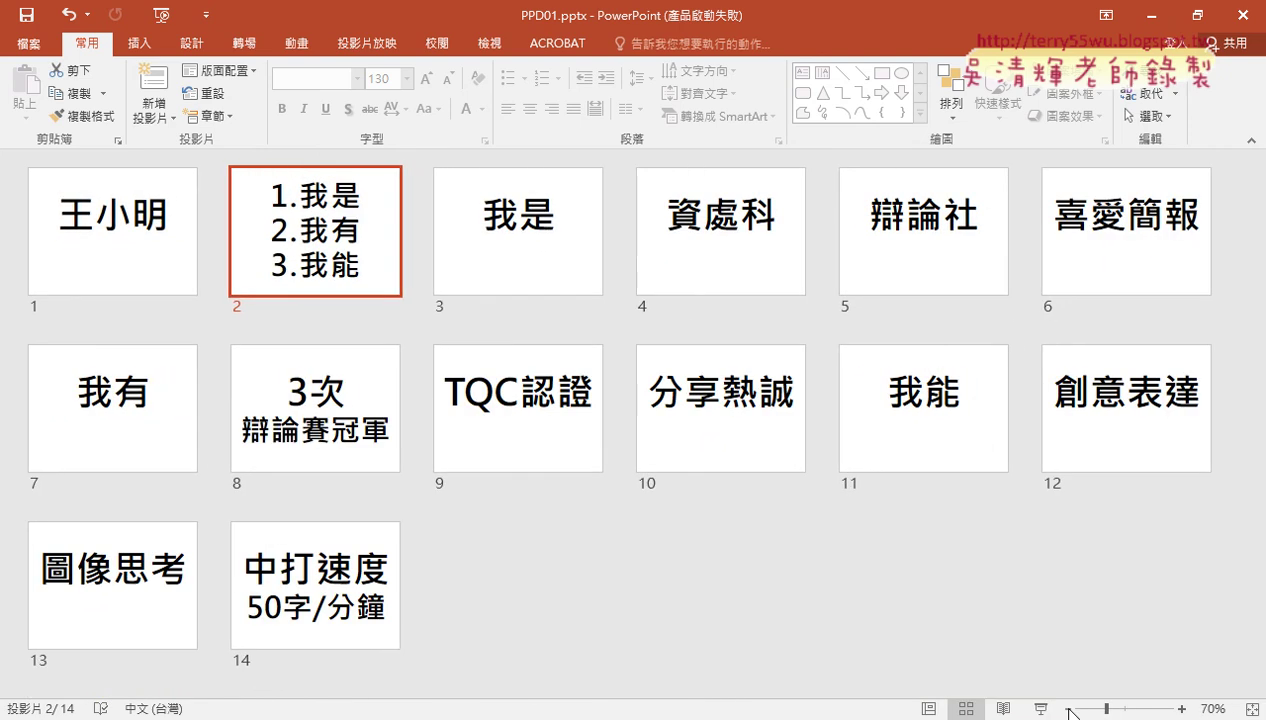
click(1182, 709)
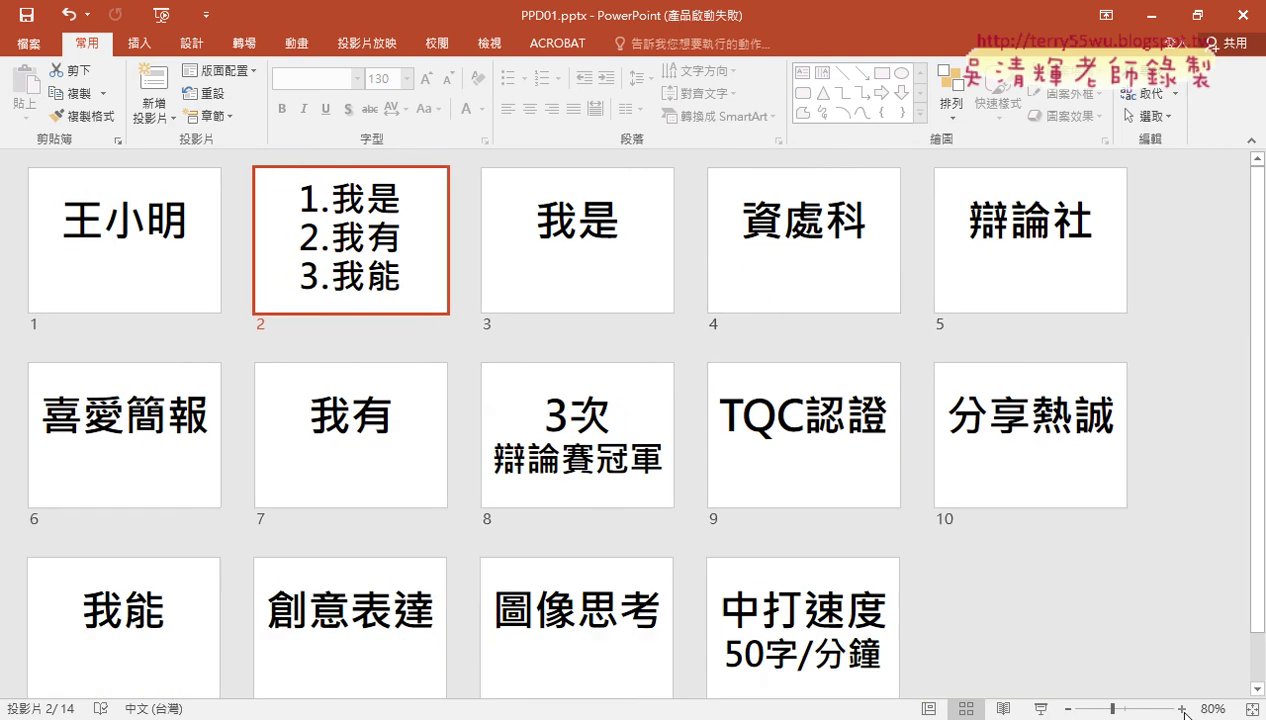
click(1068, 709)
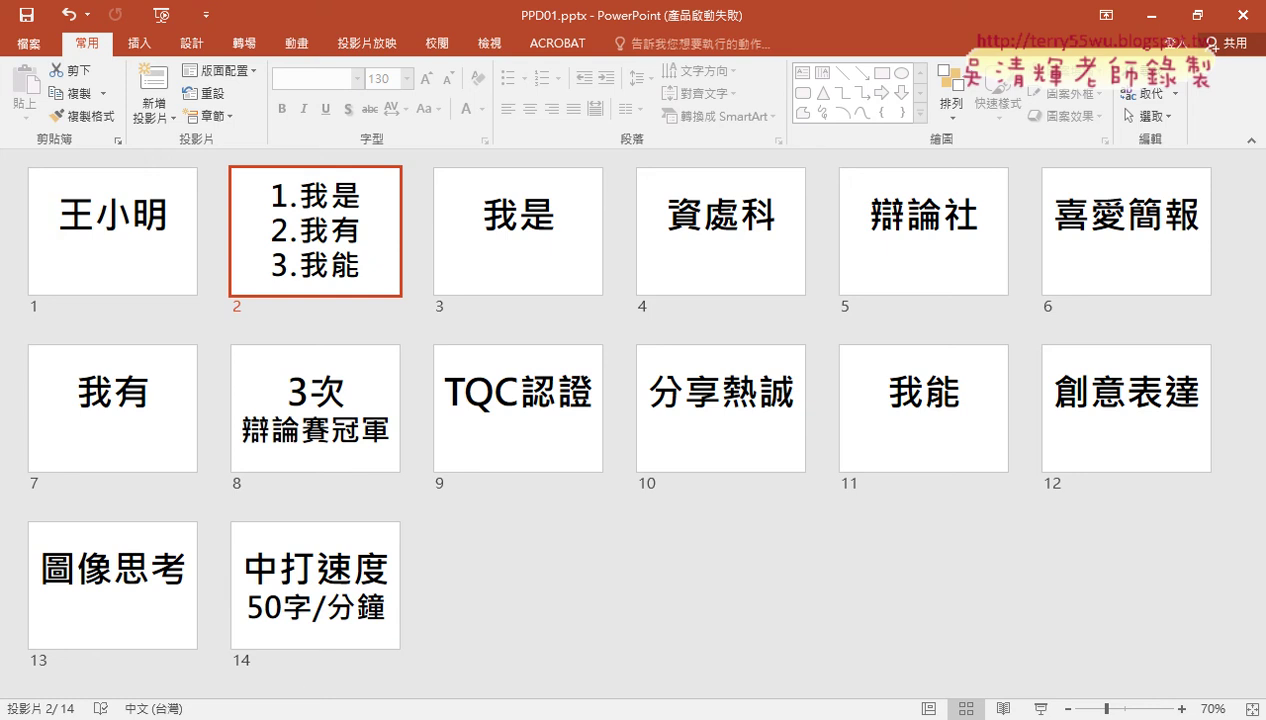
click(220, 650)
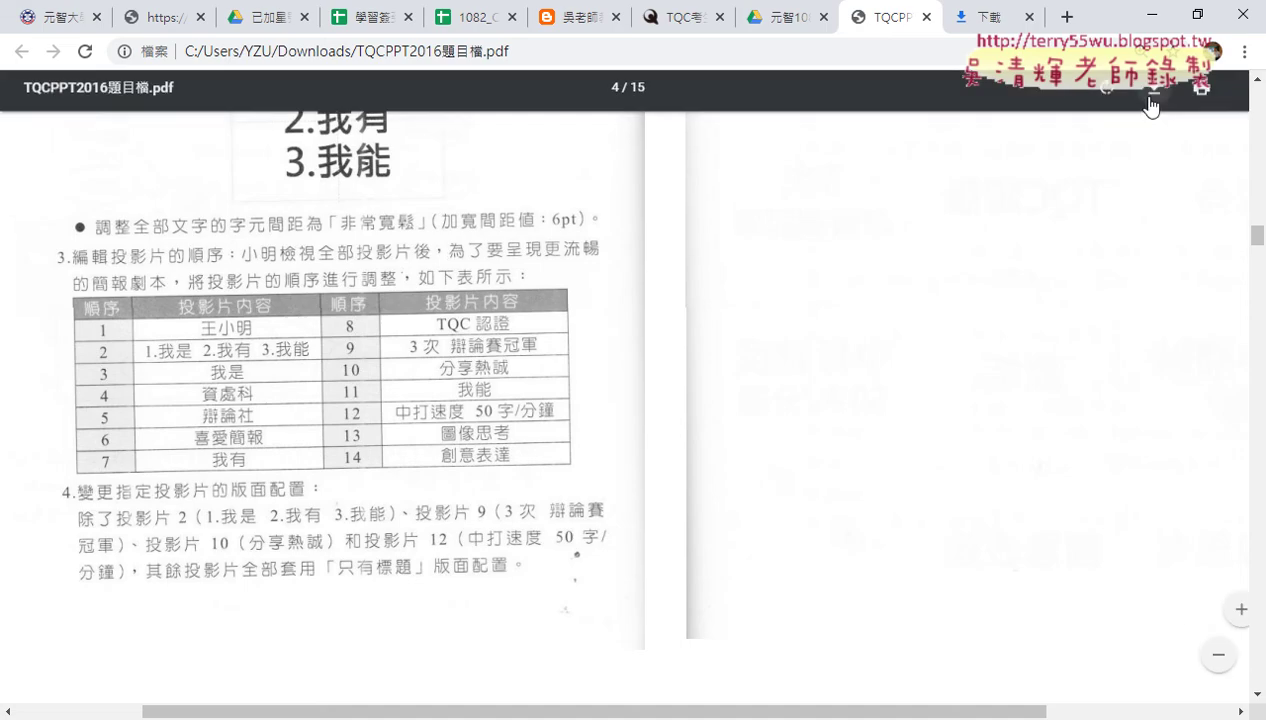
Shrink and reposition the PDF window over PowerPoint to compare its order table with the slide grid.
click(1199, 15)
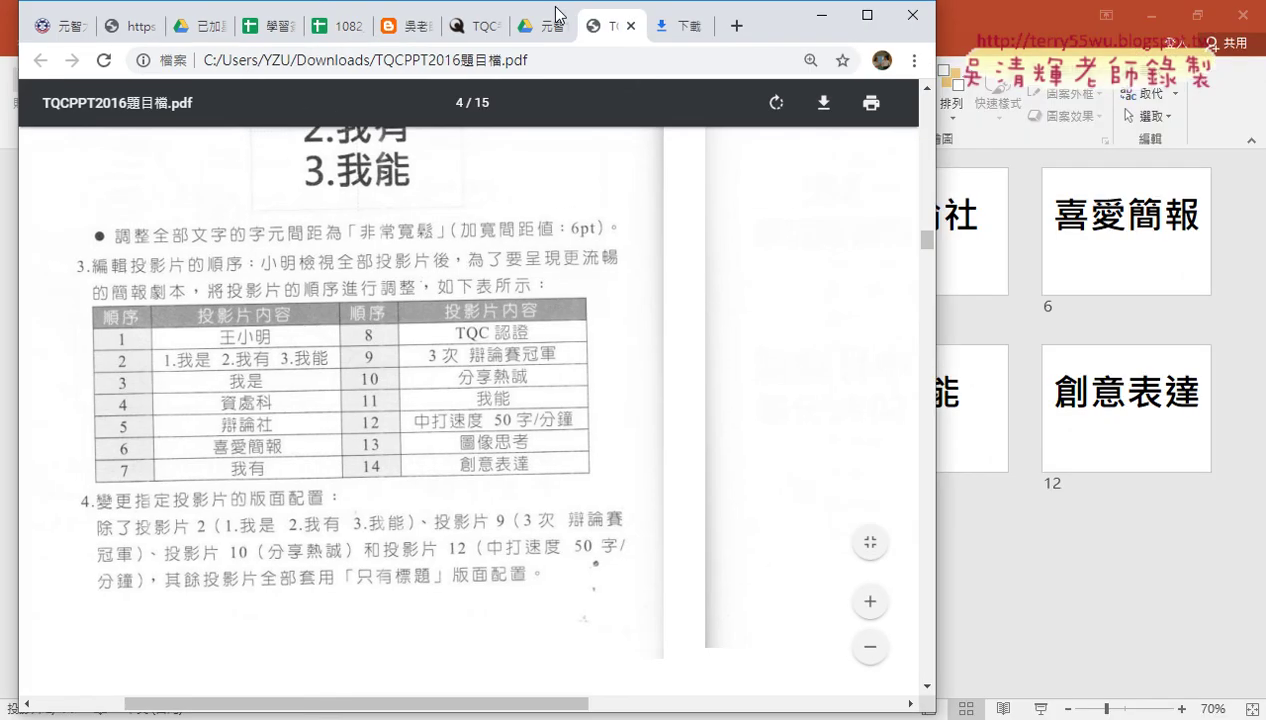
drag(556, 14, 904, 14)
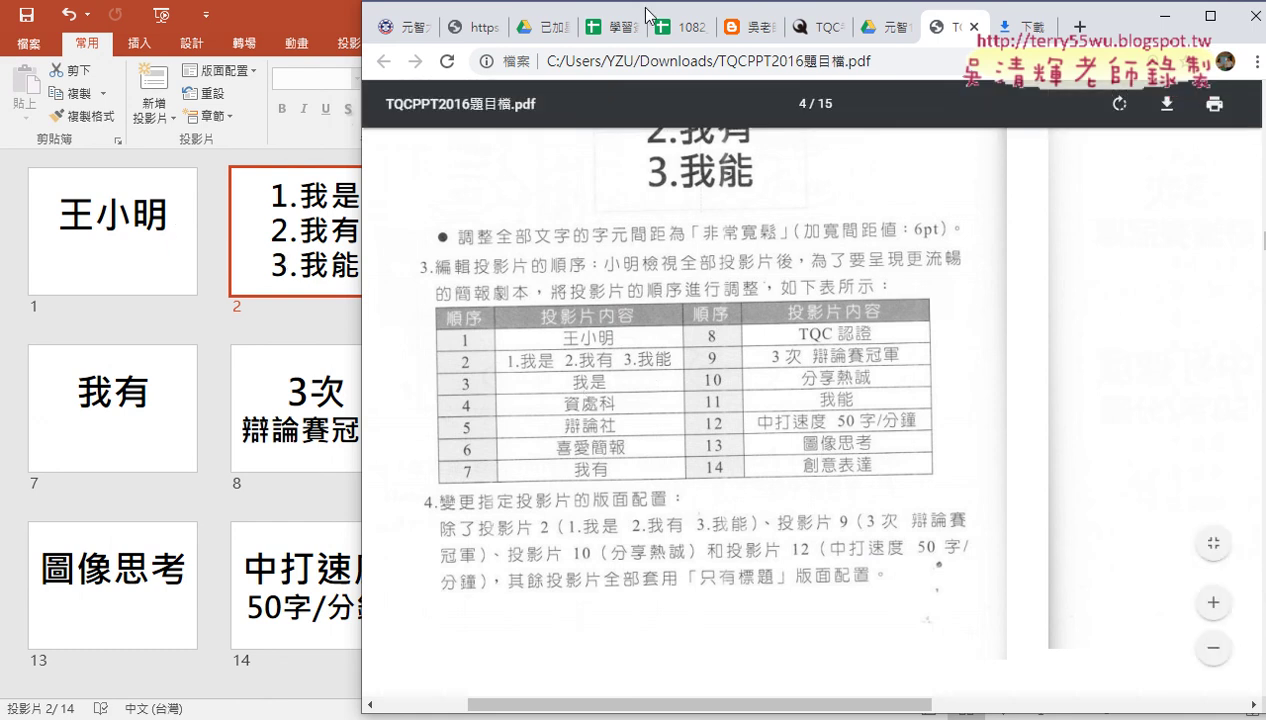
drag(650, 37, 659, 314)
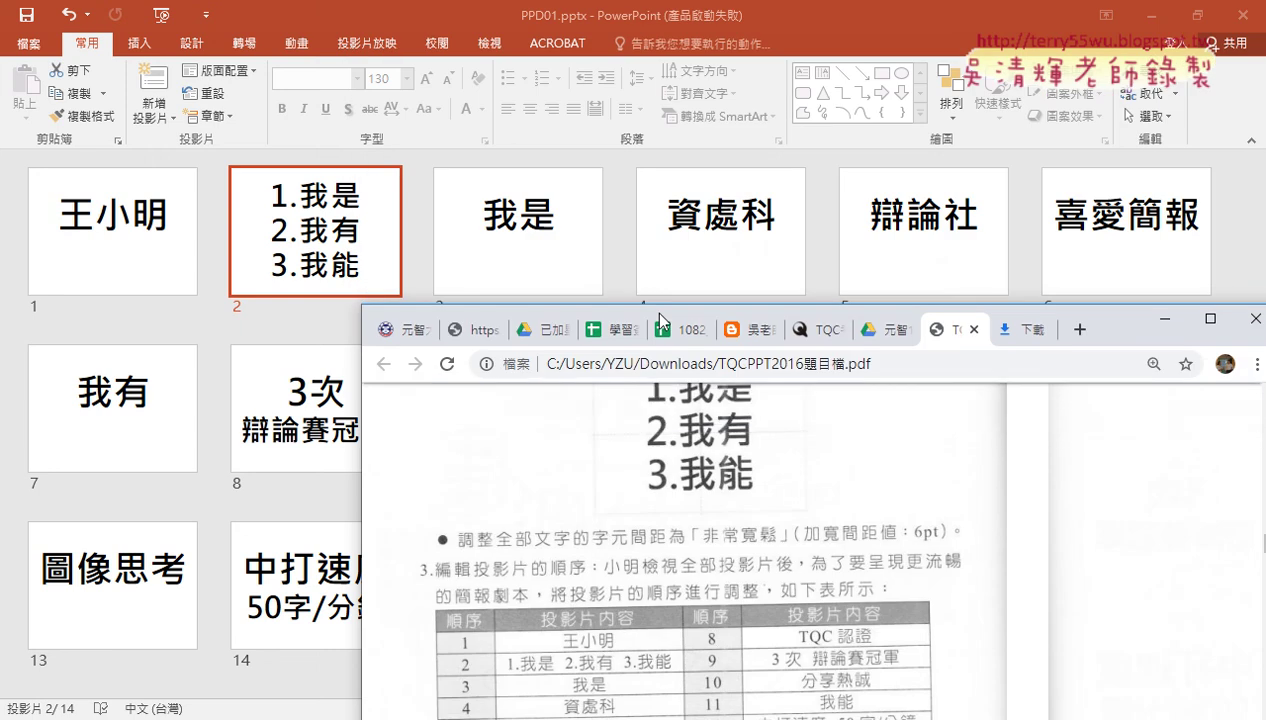
scroll(612, 541, down, 1)
scroll(612, 541, down, 2)
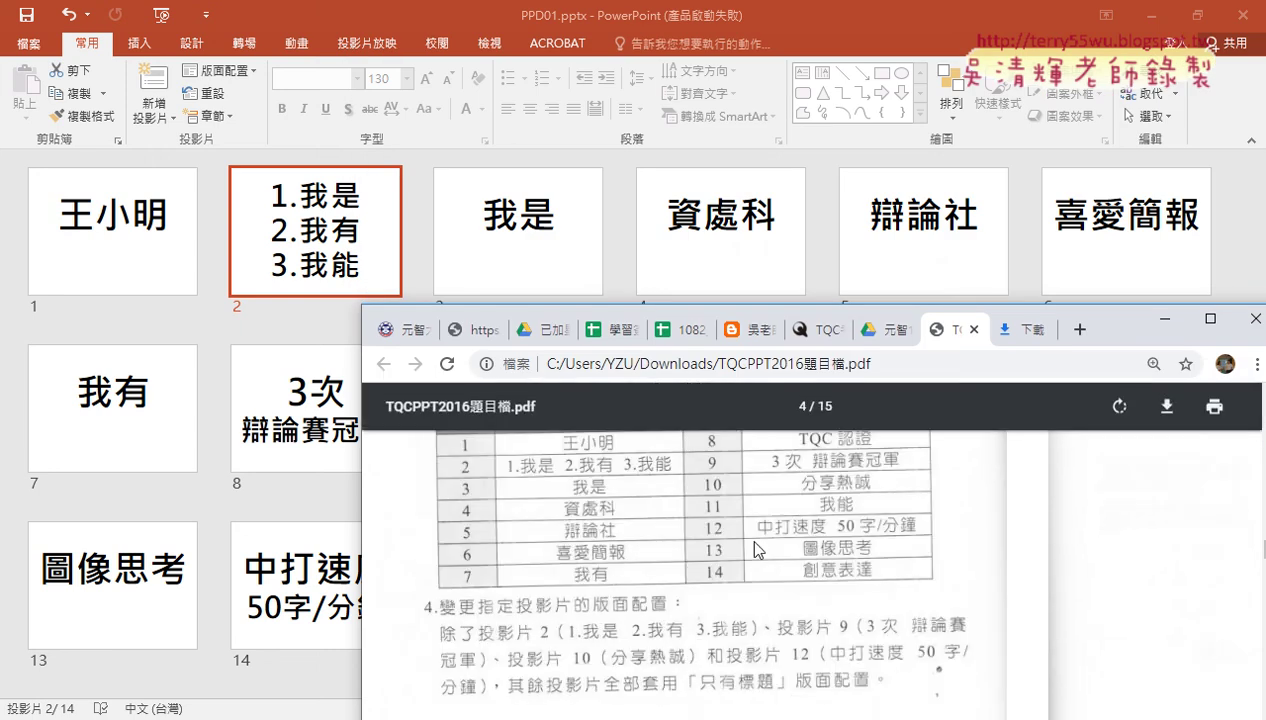
scroll(802, 512, up, 1)
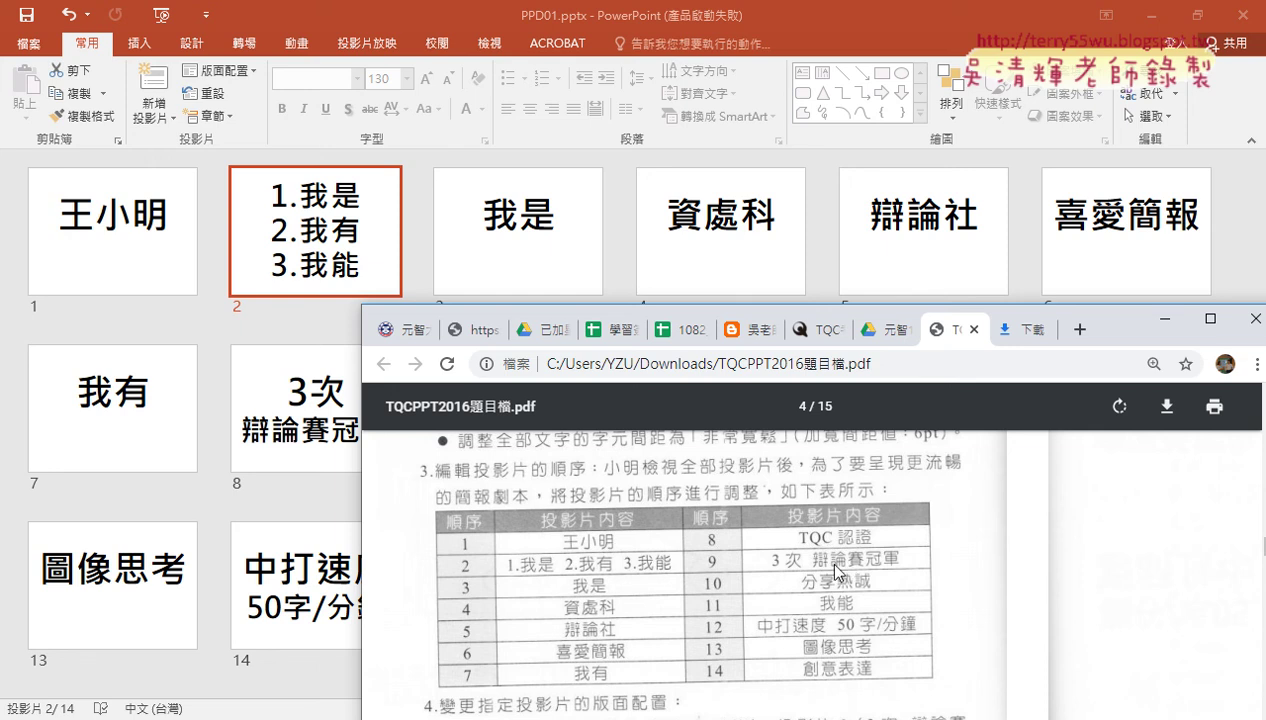
key(alt+Tab)
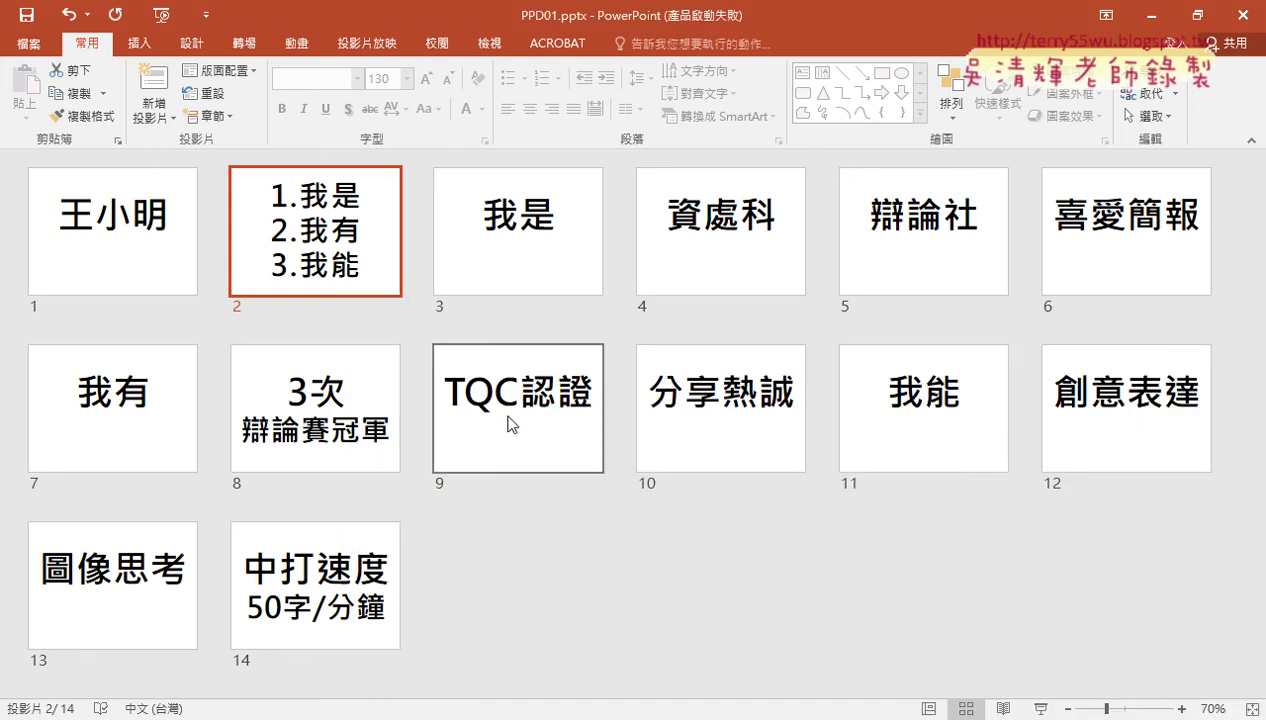
Move the TQC認證 slide ahead of 3次辯論賽冠軍 so it sits at position 8.
click(496, 401)
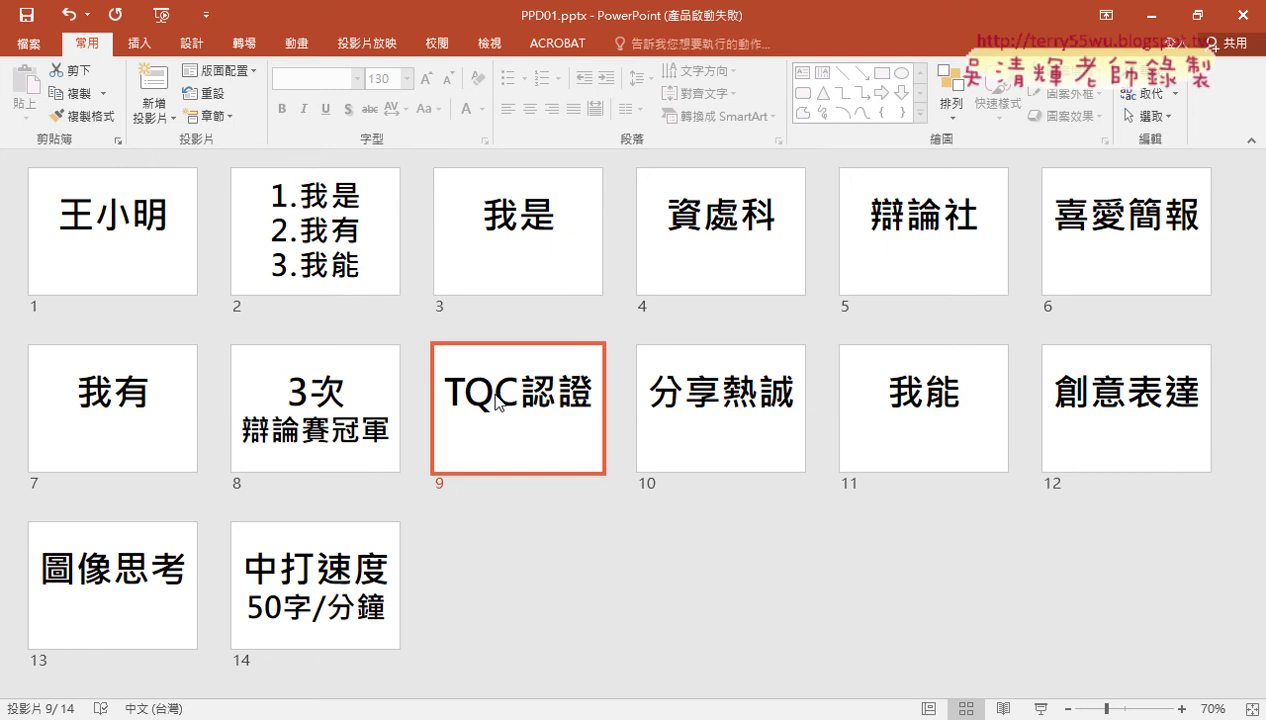
drag(496, 401, 310, 408)
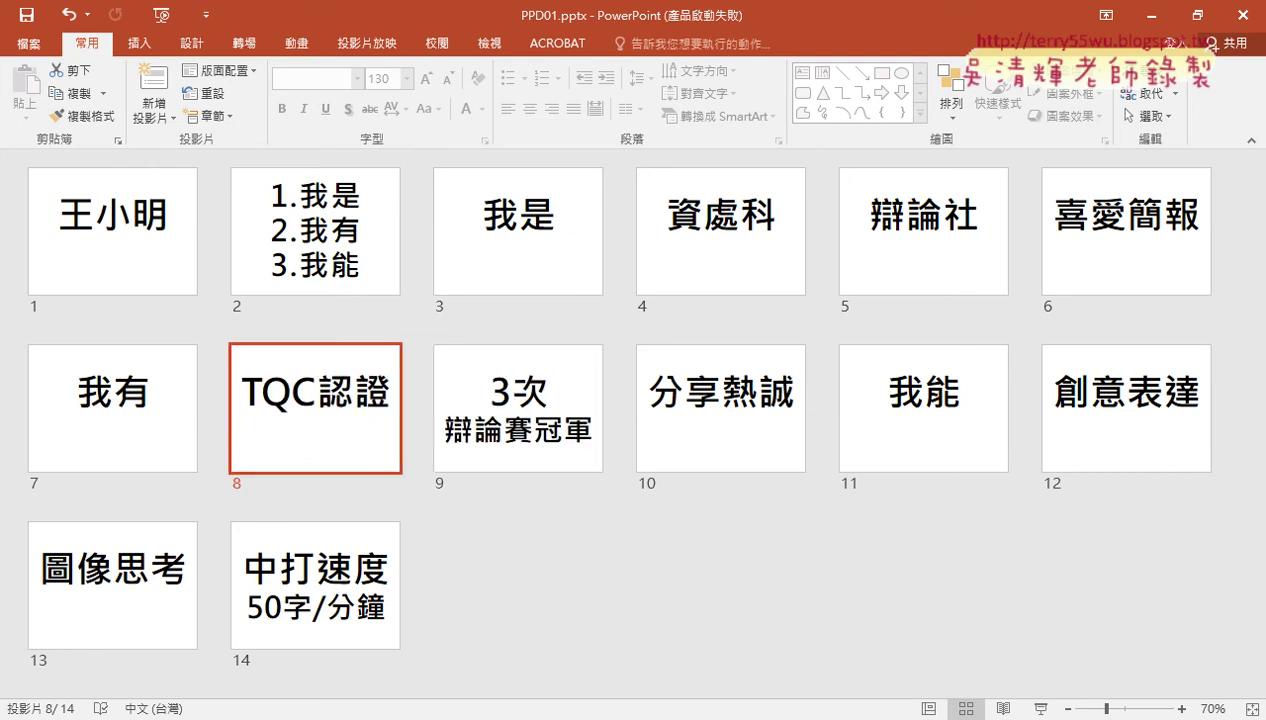
key(alt+Tab)
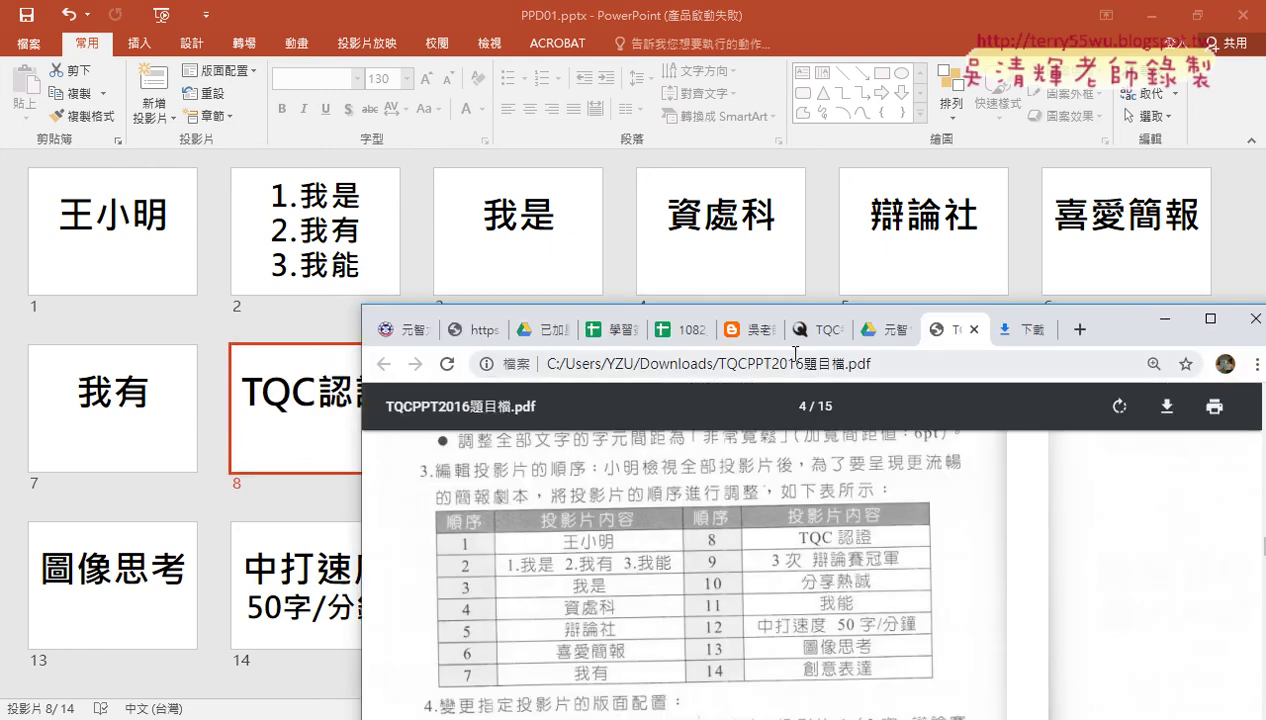
Move the 中打速度 50字/分鐘 slide to position 12, right after 我能.
mouse_move(797, 326)
mouse_down()
mouse_move(786, 502)
mouse_move(783, 348)
mouse_up()
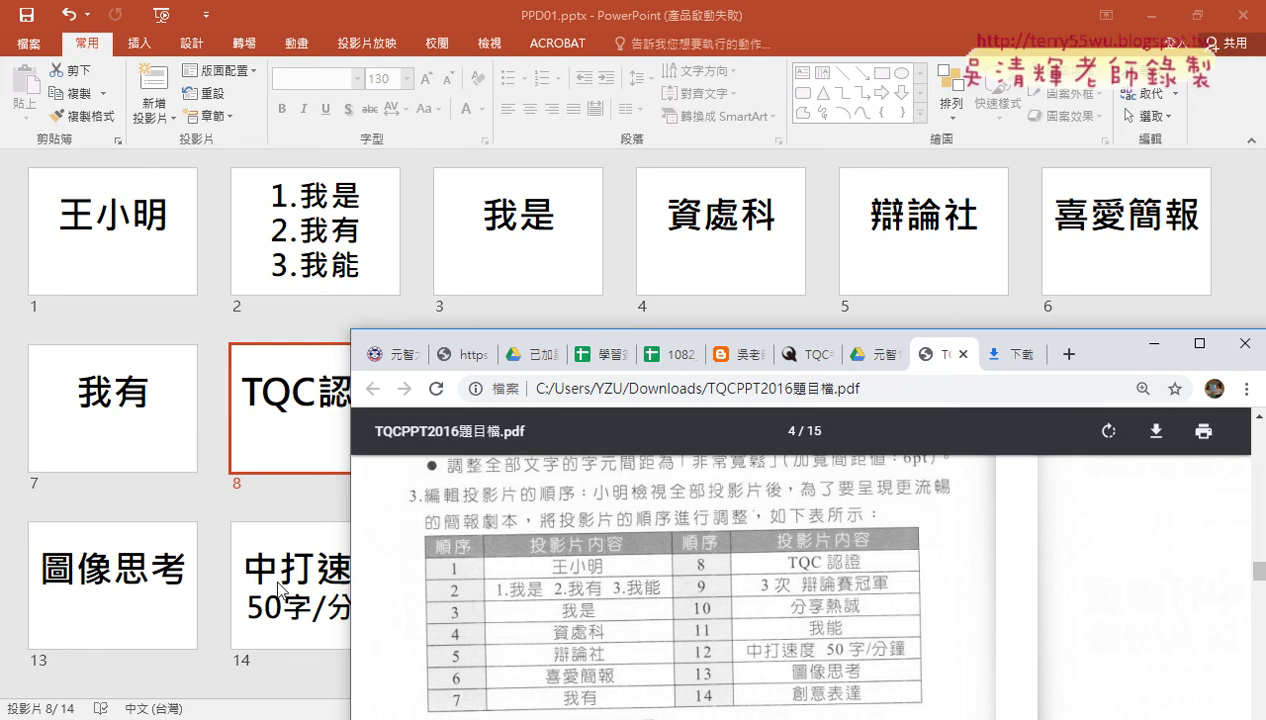
click(318, 575)
mouse_move(318, 575)
mouse_down()
mouse_move(1078, 424)
mouse_move(1075, 406)
mouse_up()
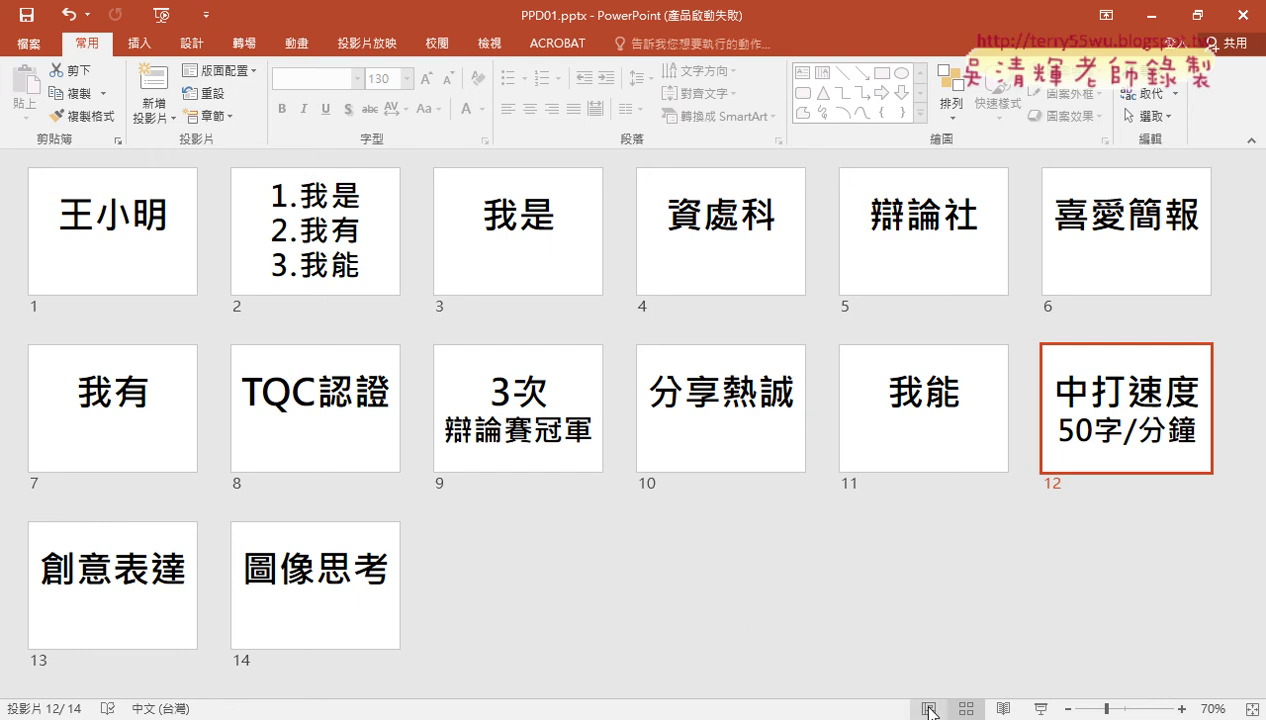
Switch between Normal and Slide Sorter views, ending on slide 12 in Normal view, then show the task PDF.
click(930, 709)
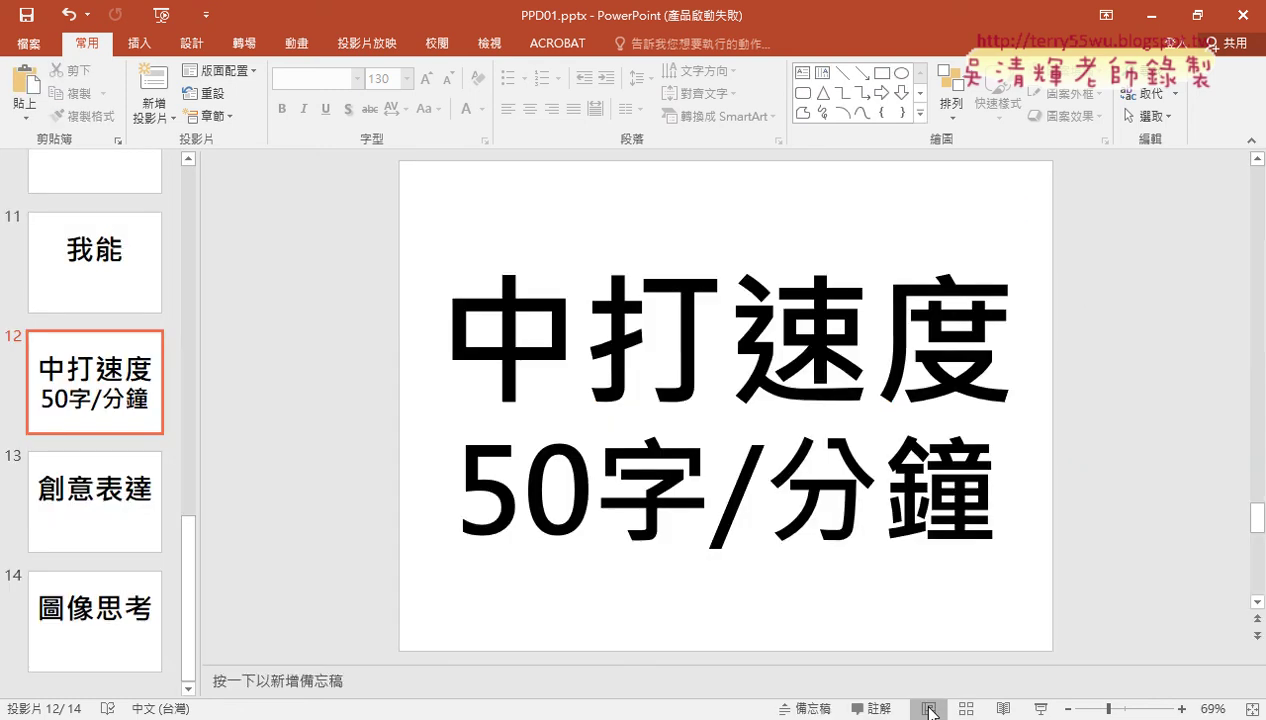
click(966, 709)
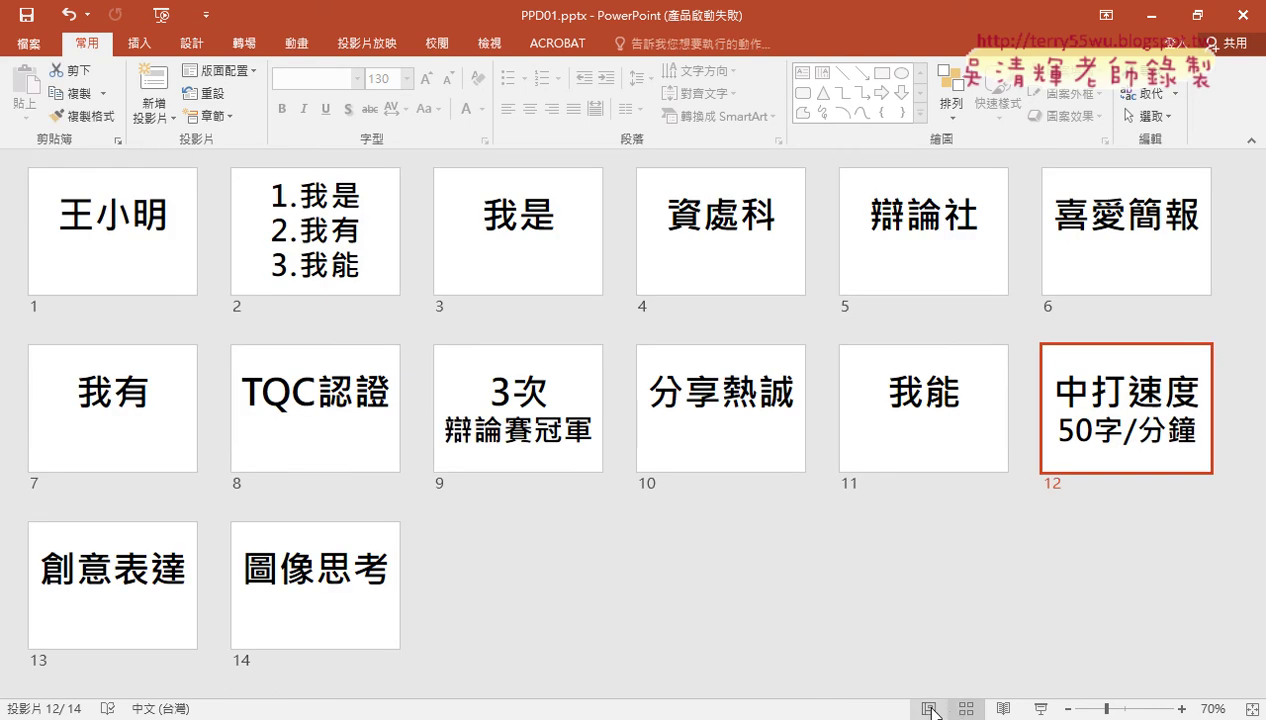
click(930, 709)
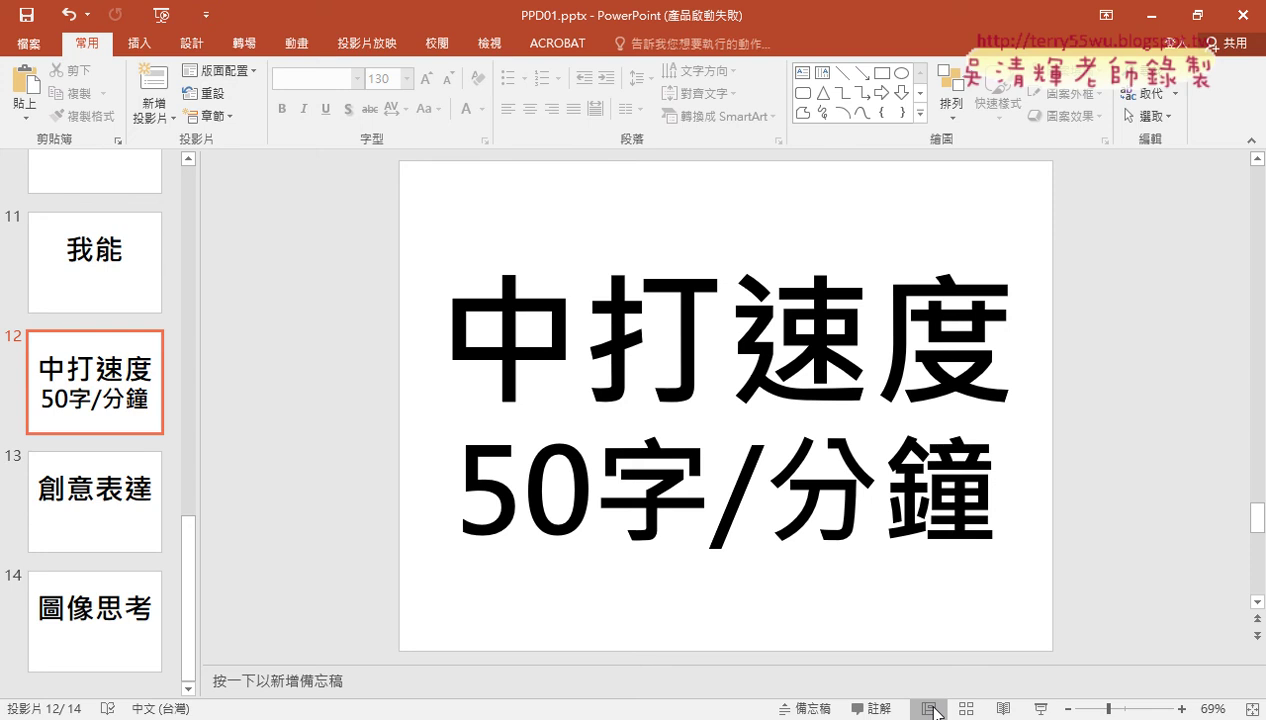
click(966, 708)
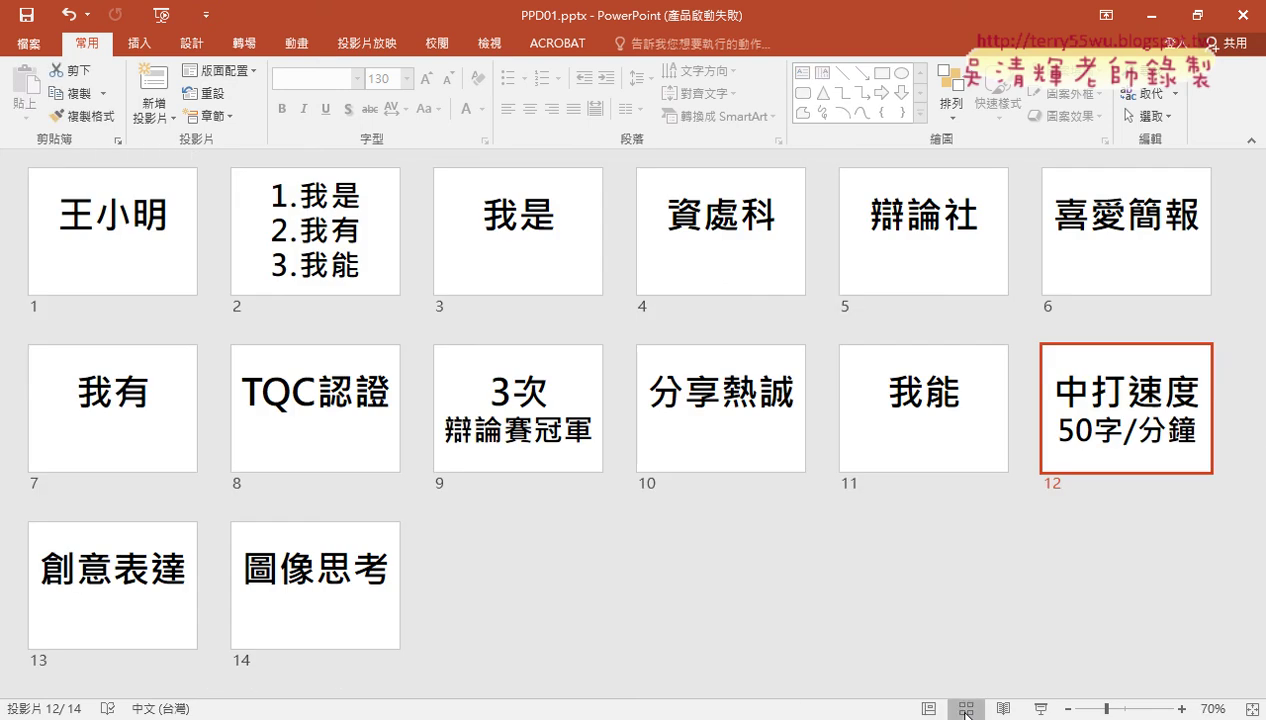
click(929, 709)
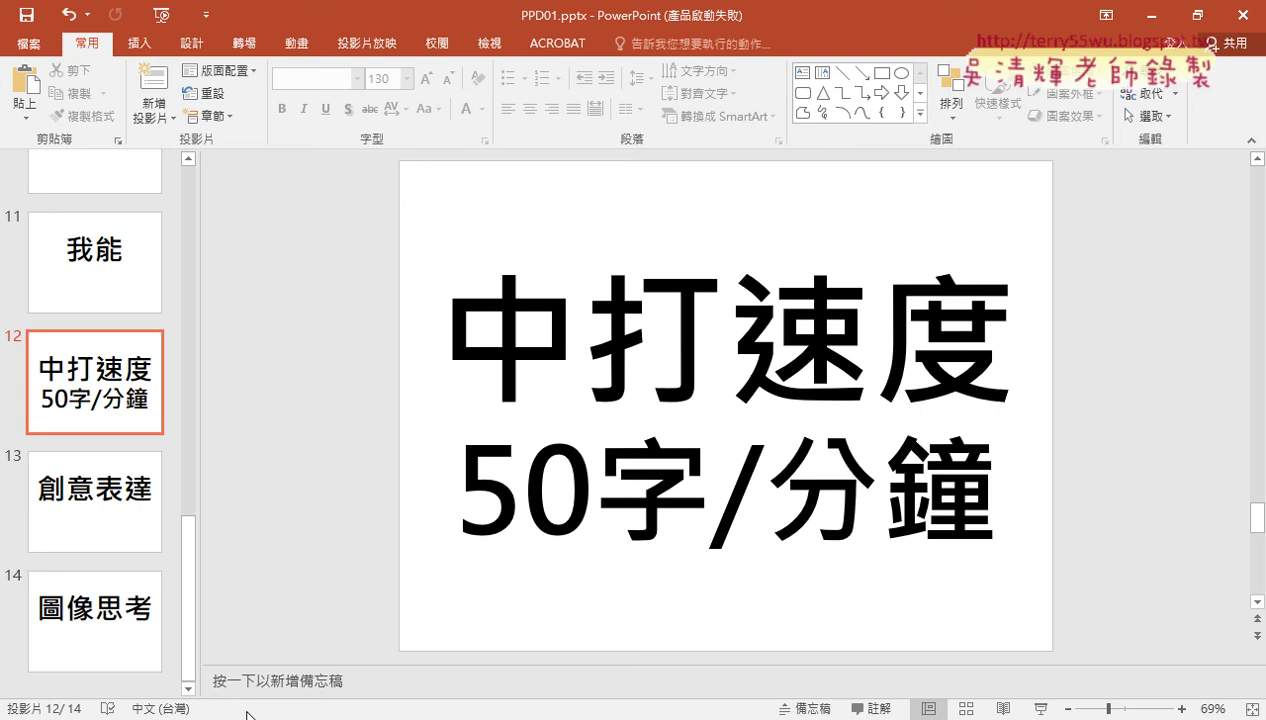
click(217, 645)
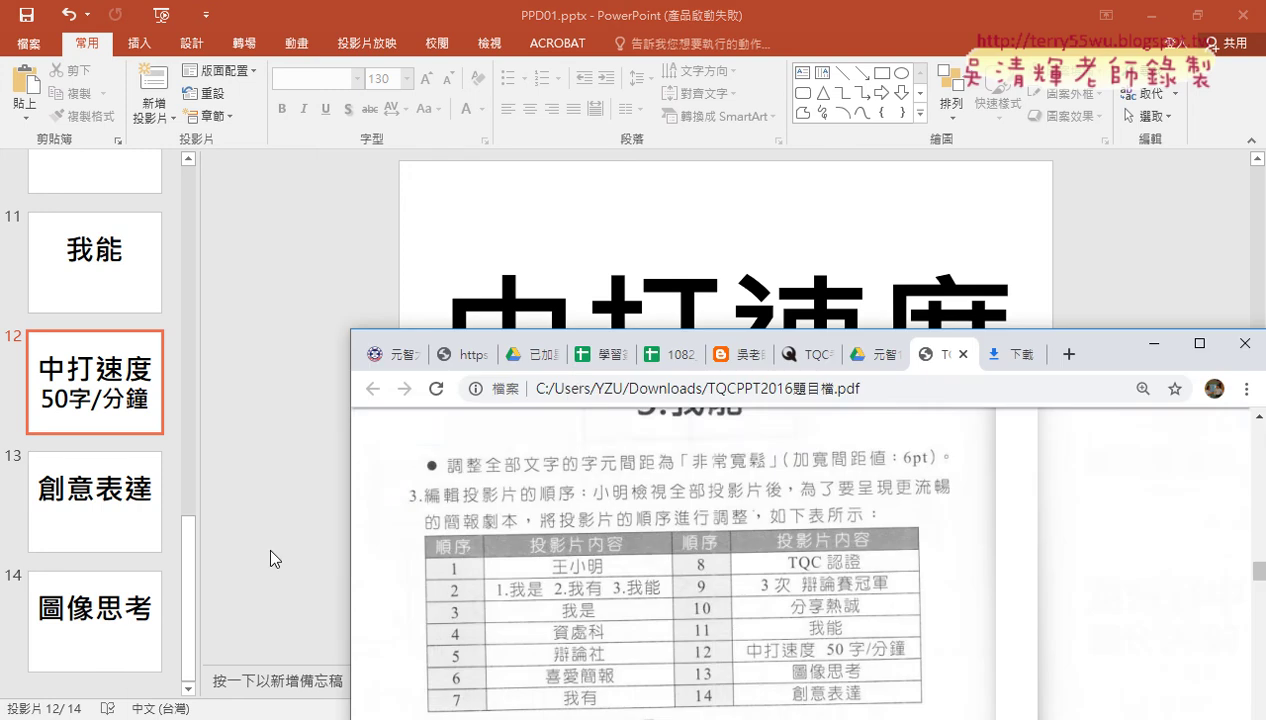
Maximize the task PDF and scroll up to the slide 2 list requirements, then return to PPD01.
double_click(623, 344)
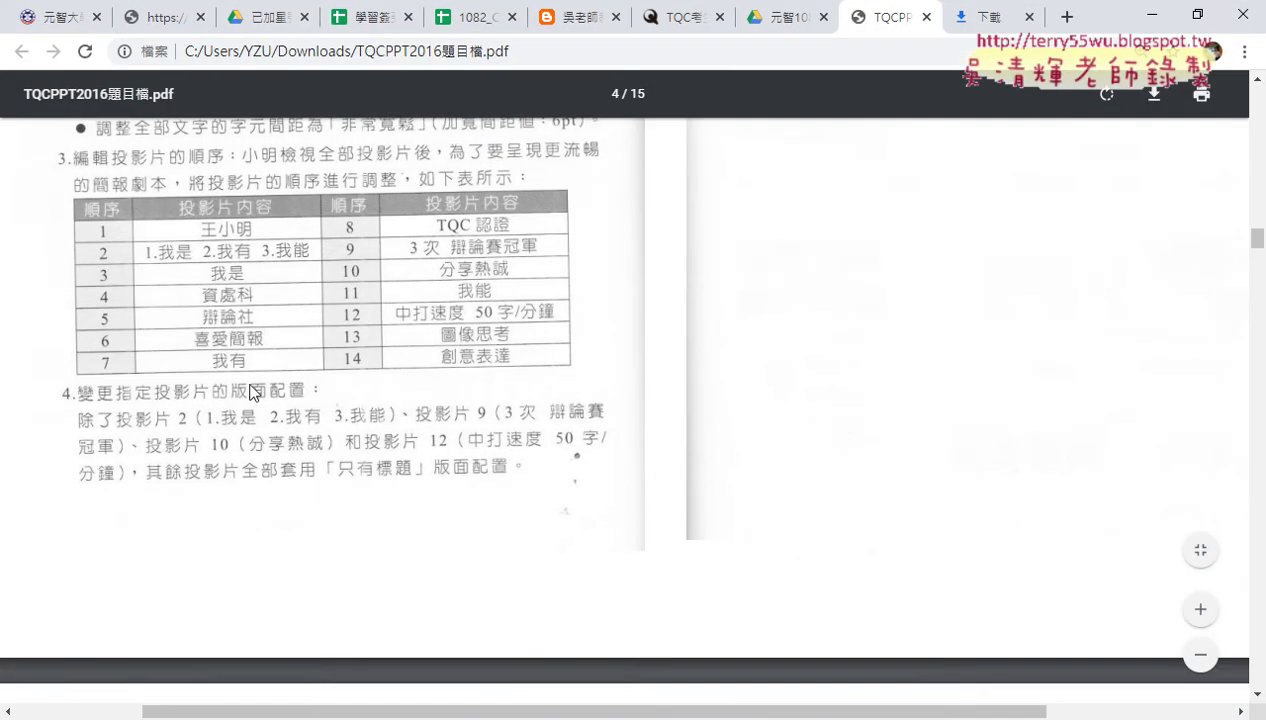
scroll(253, 393, up, 2)
scroll(253, 393, up, 1)
scroll(253, 393, up, 1)
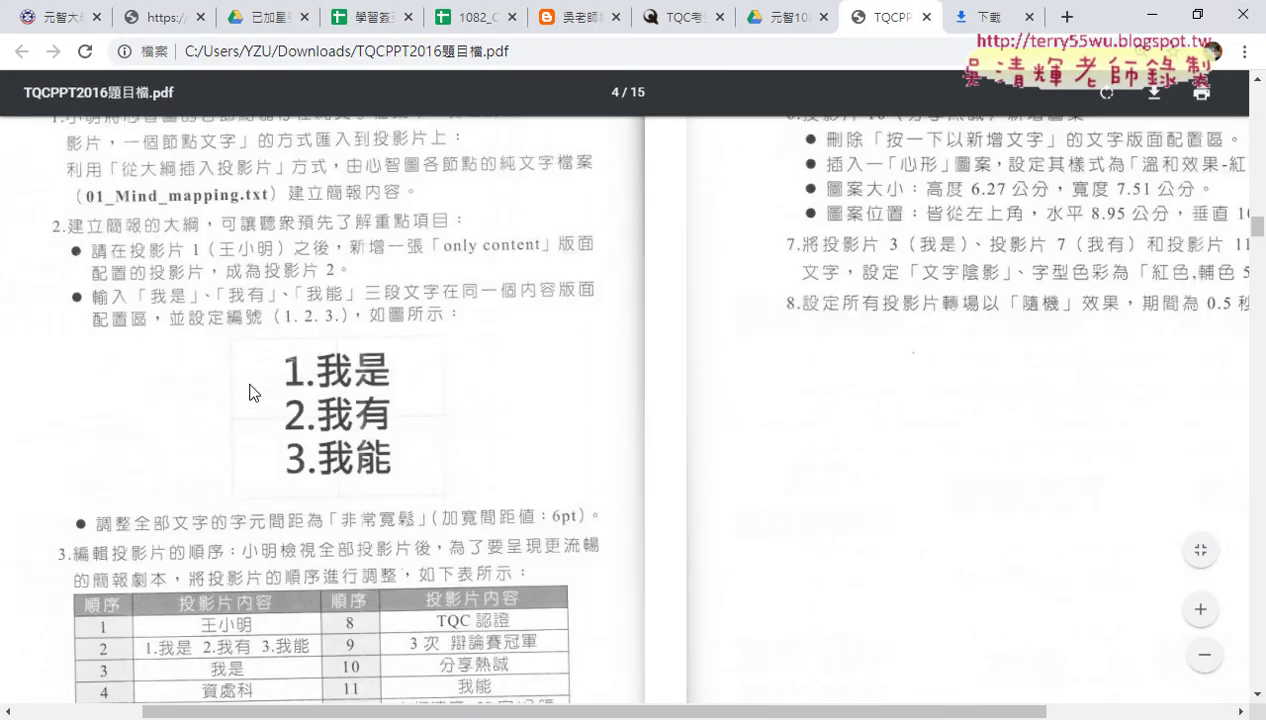
mouse_move(318, 715)
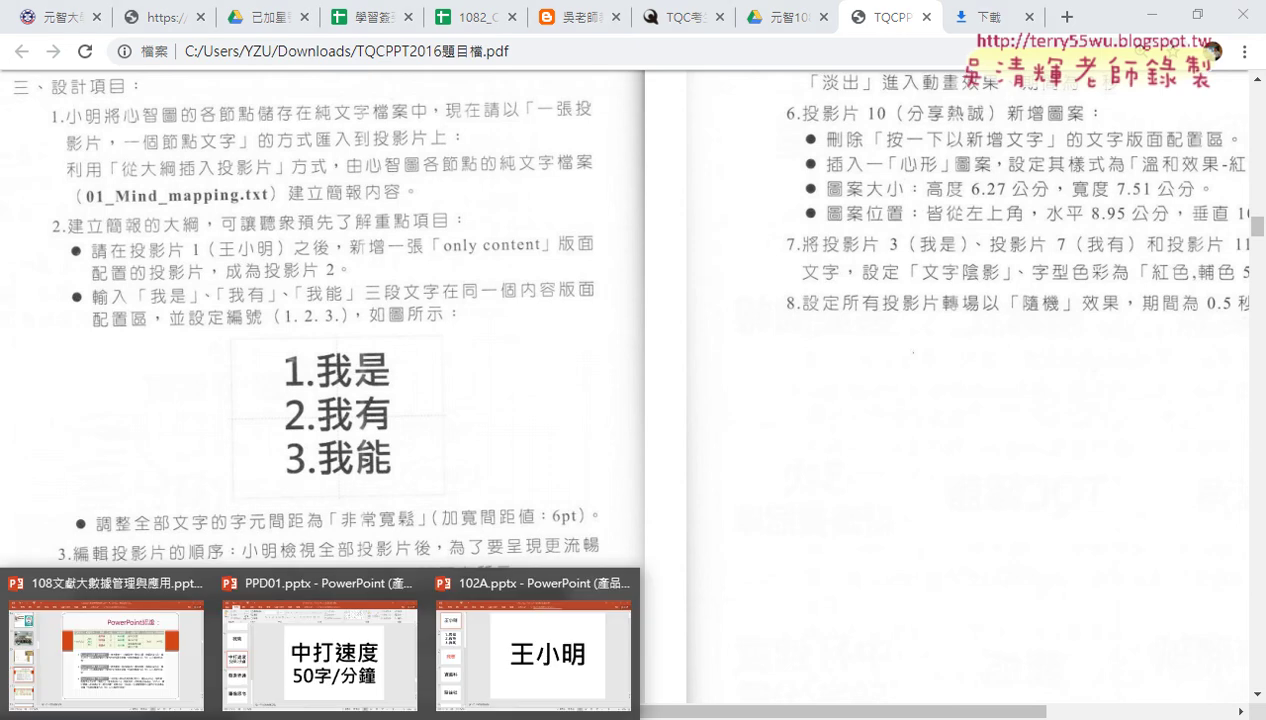
click(341, 672)
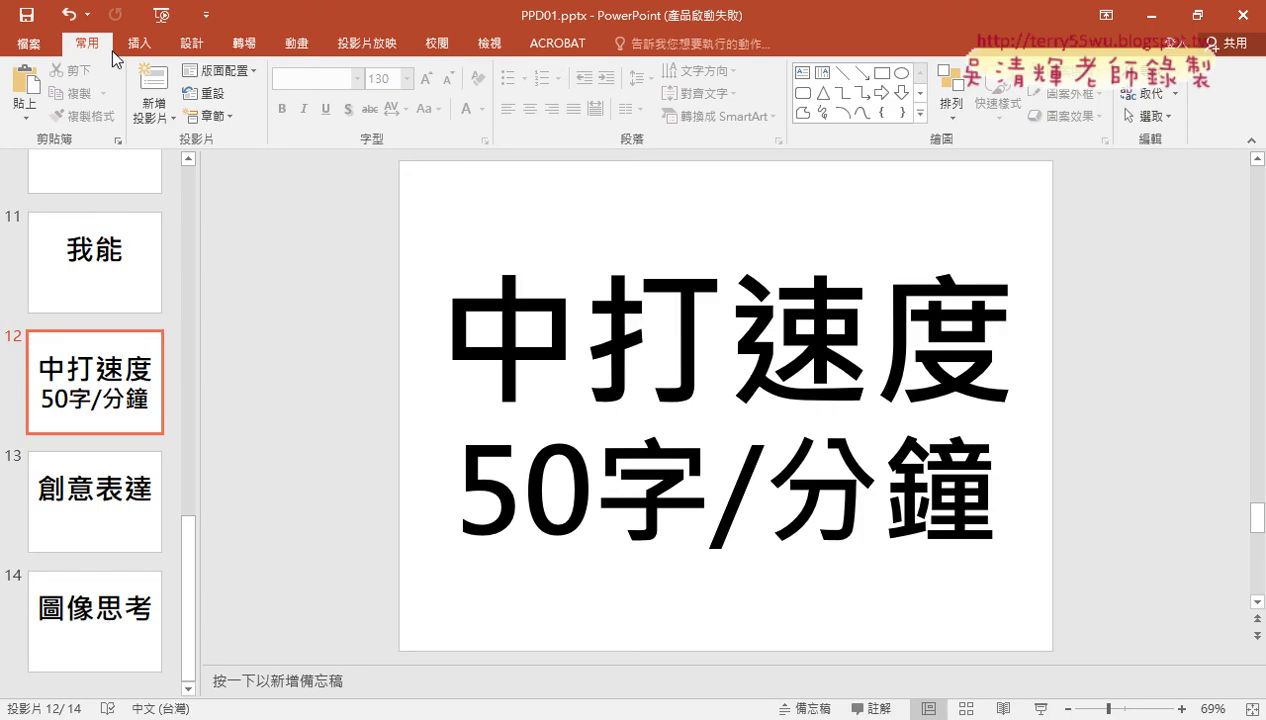
Open and dismiss the New Slide gallery twice without adding a slide, moving the selection after slide 1.
click(152, 113)
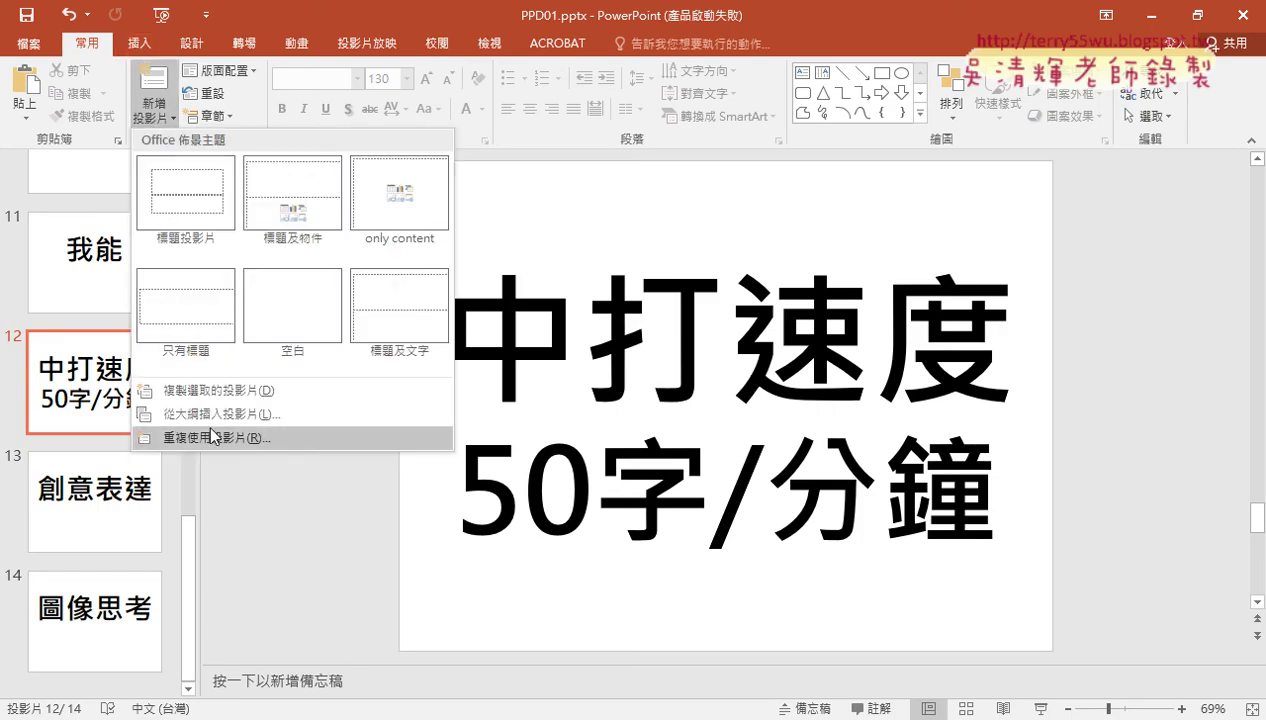
click(188, 567)
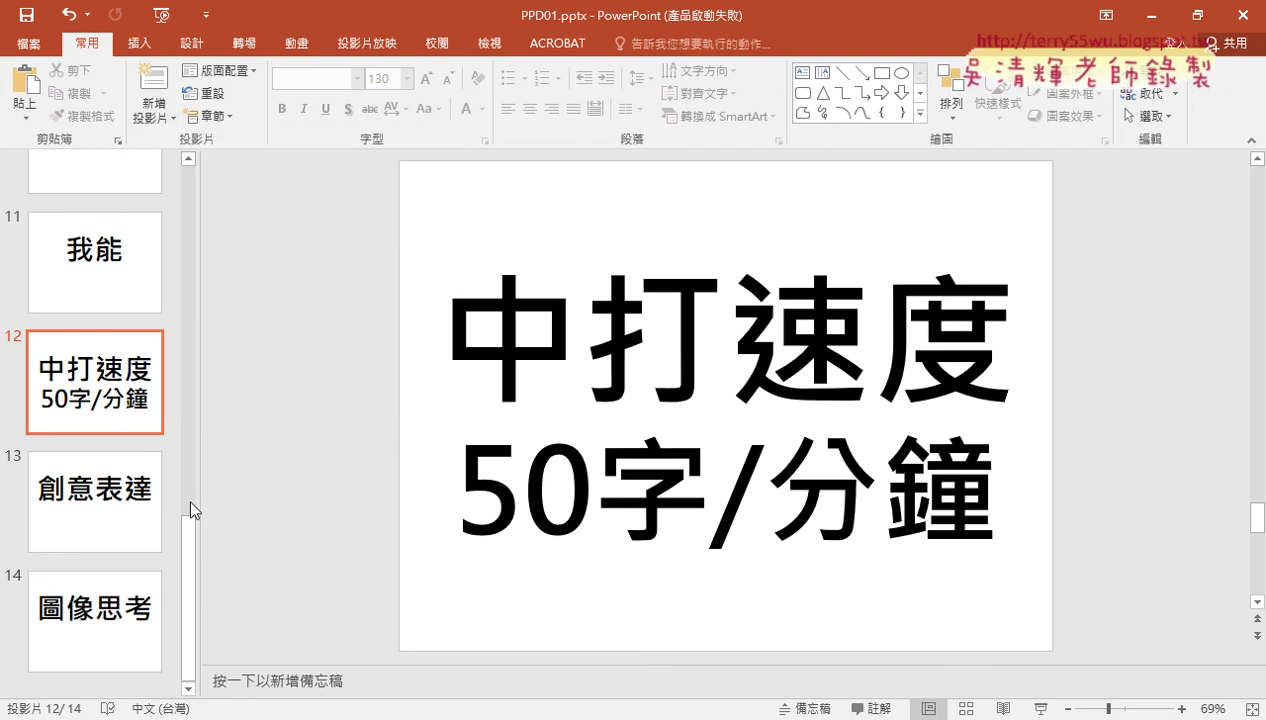
scroll(125, 256, up, 10)
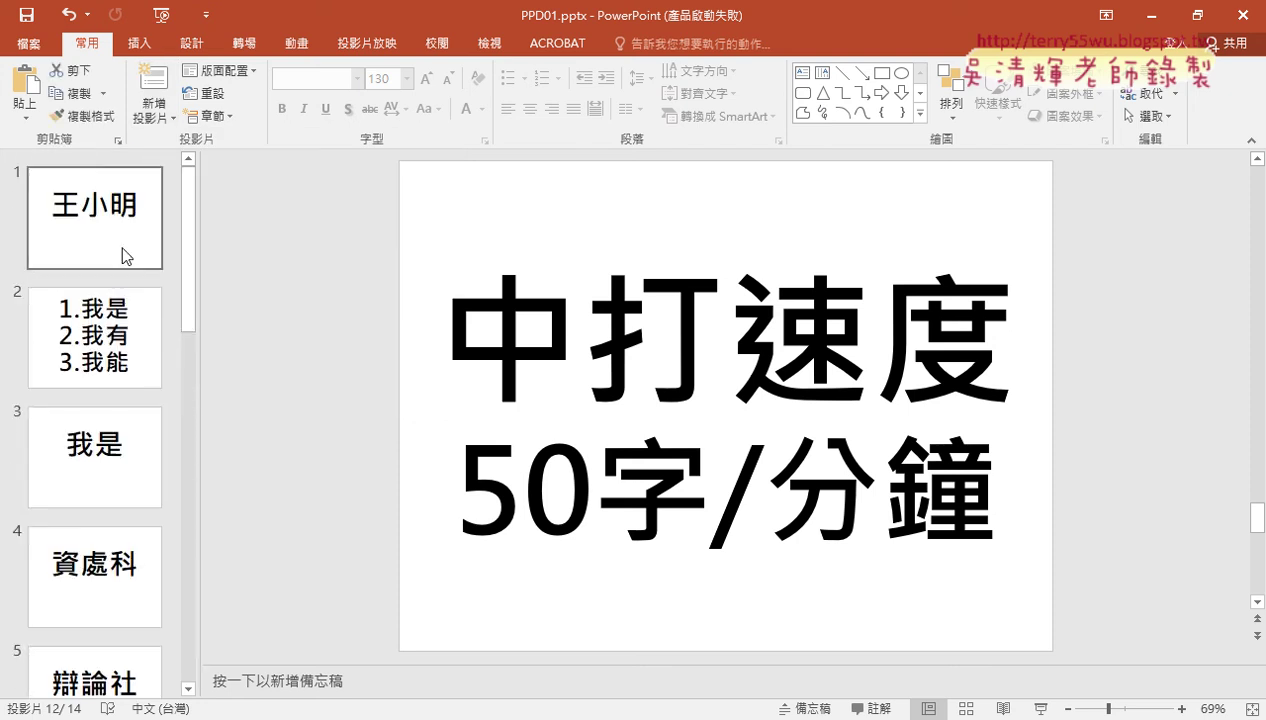
click(112, 278)
click(153, 113)
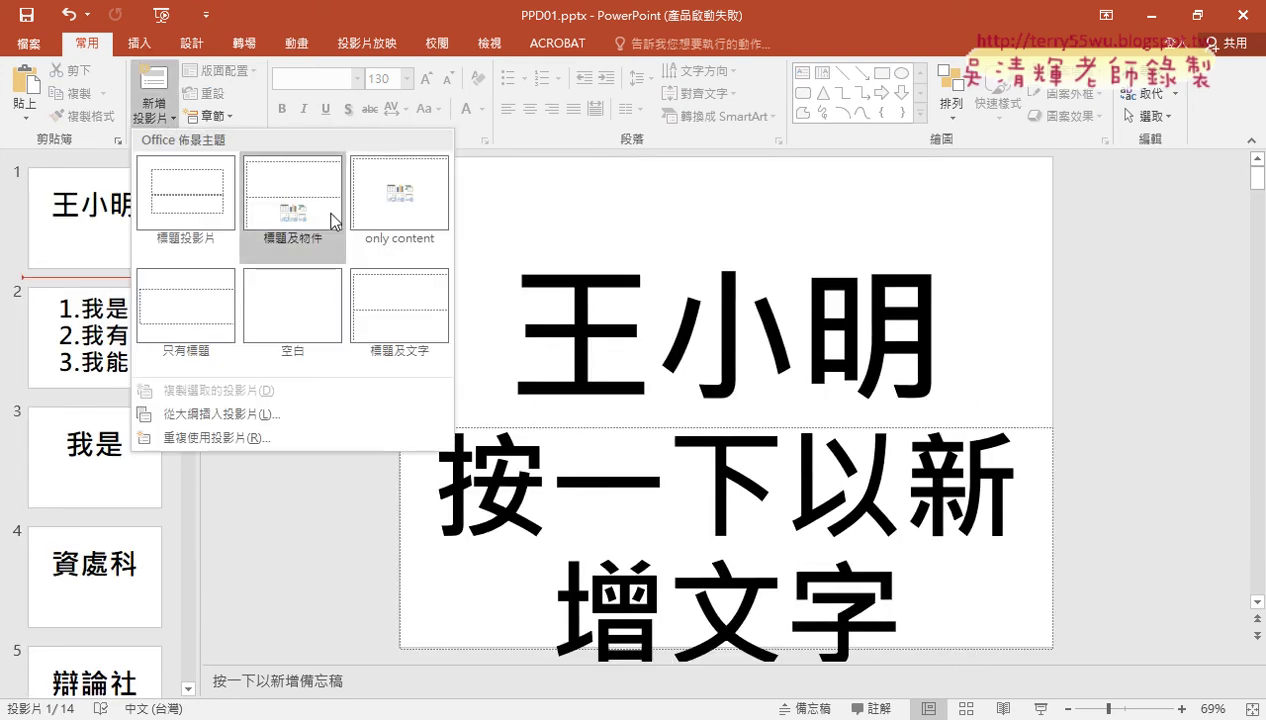
click(88, 345)
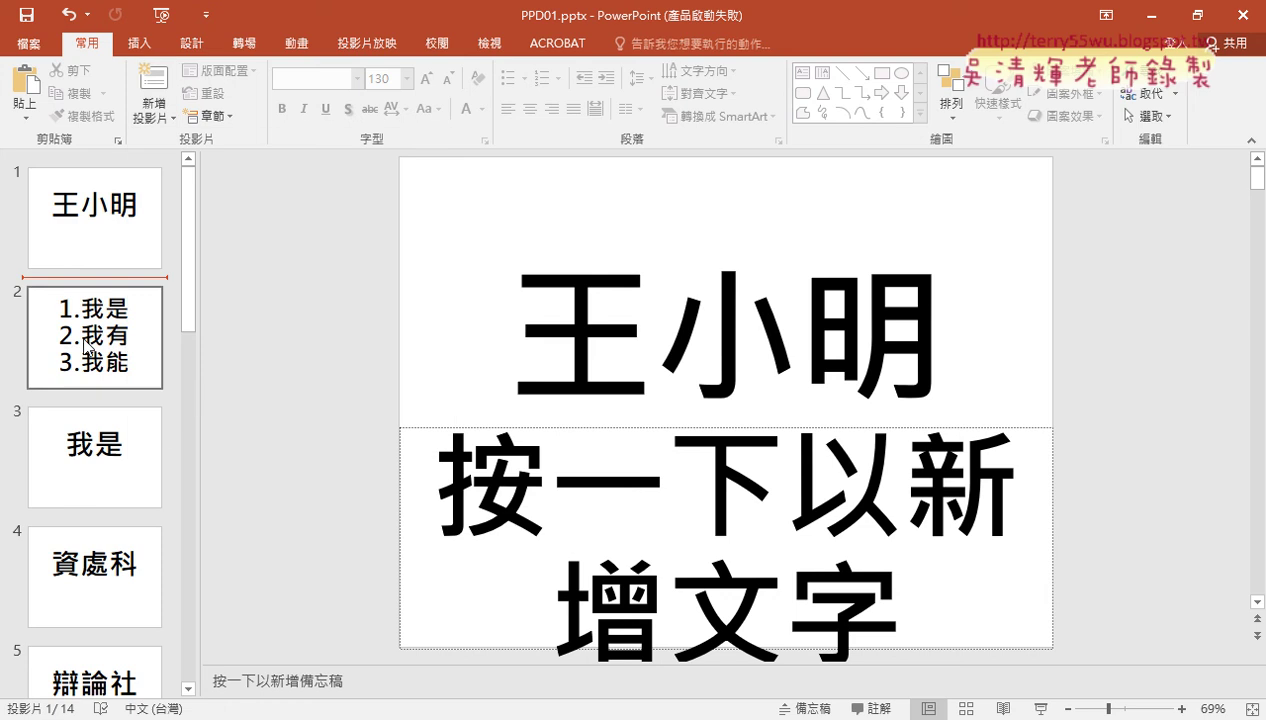
Set slide 2's 我是/我有/我能 text to Very Loose spacing and switch to Slide Sorter view.
click(127, 334)
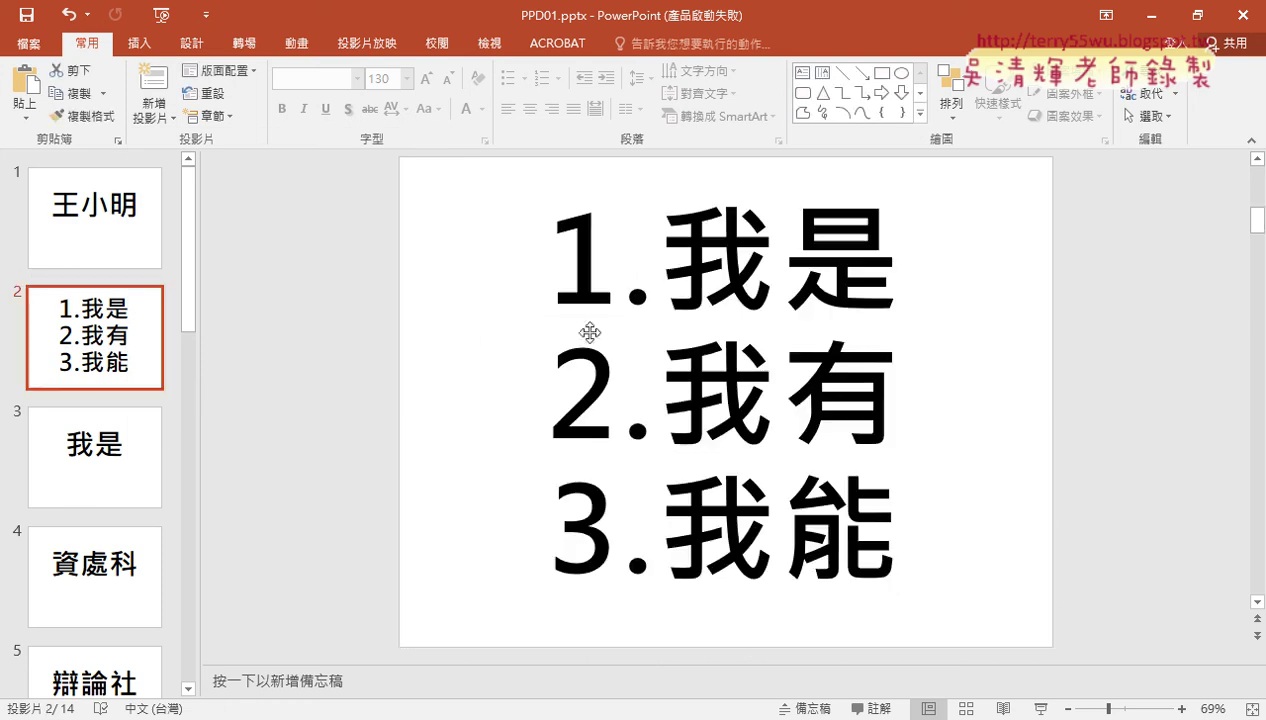
drag(660, 238, 895, 575)
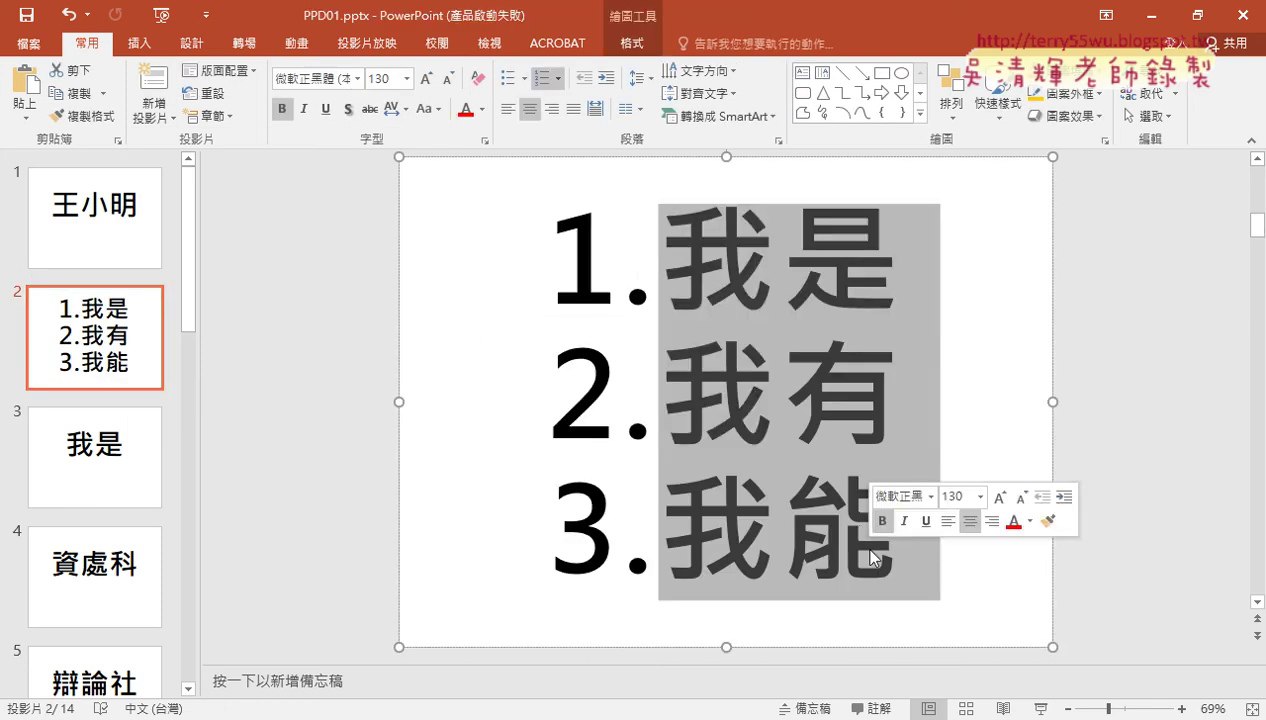
click(402, 108)
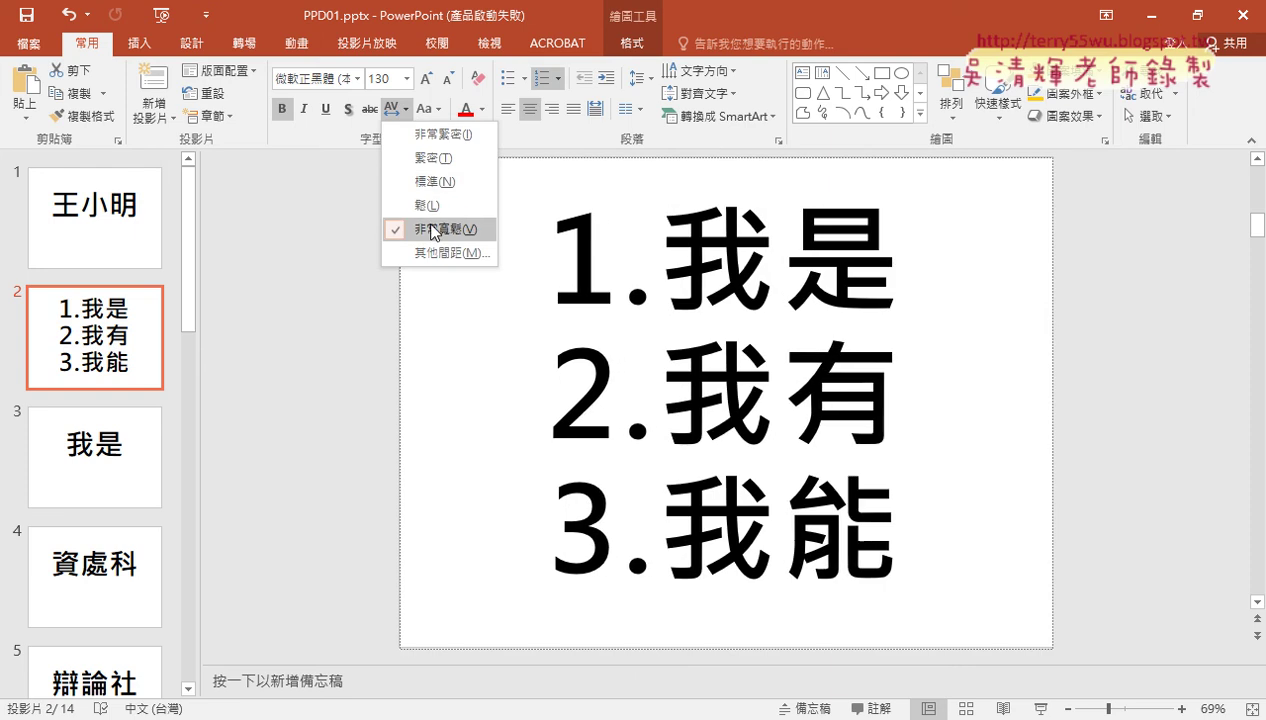
click(220, 260)
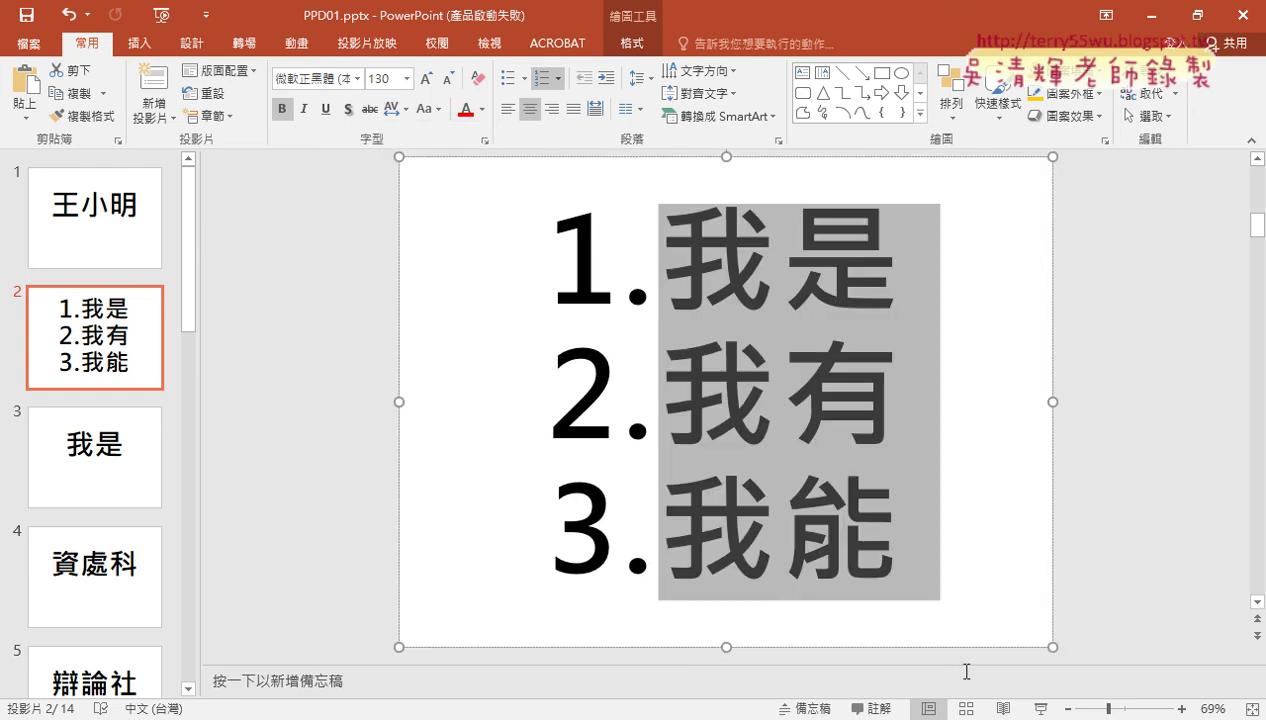
click(966, 708)
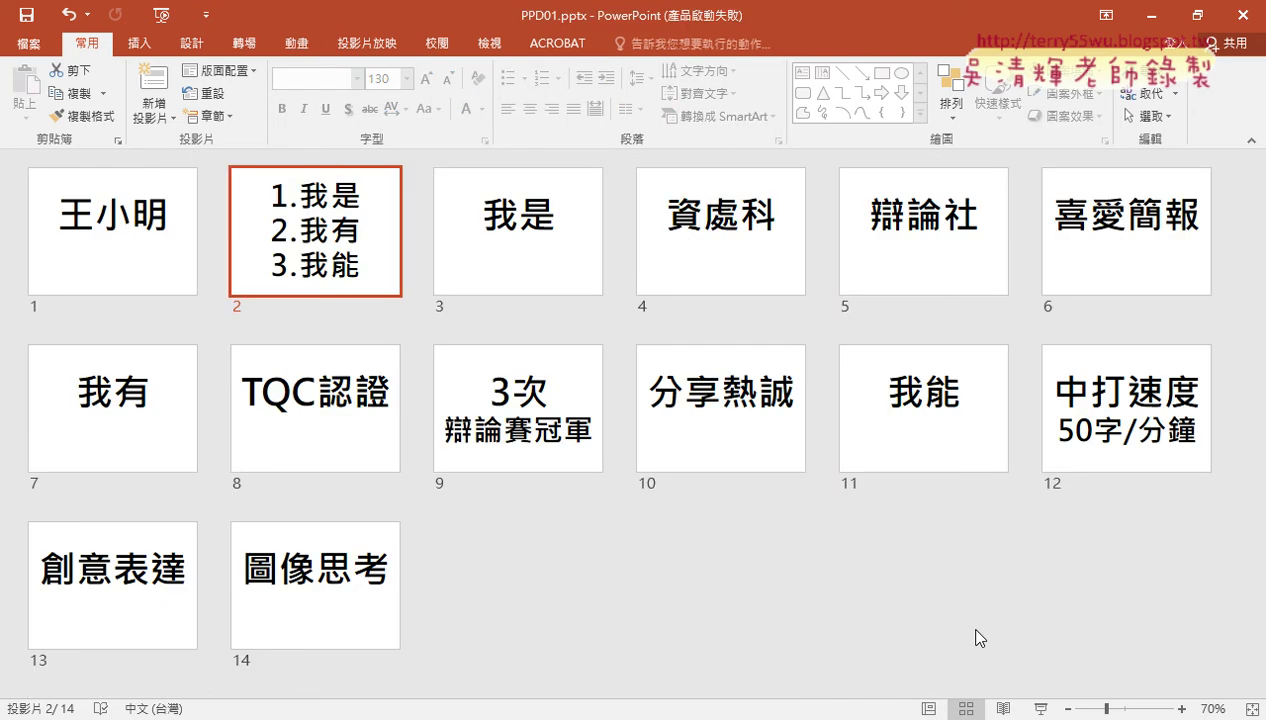